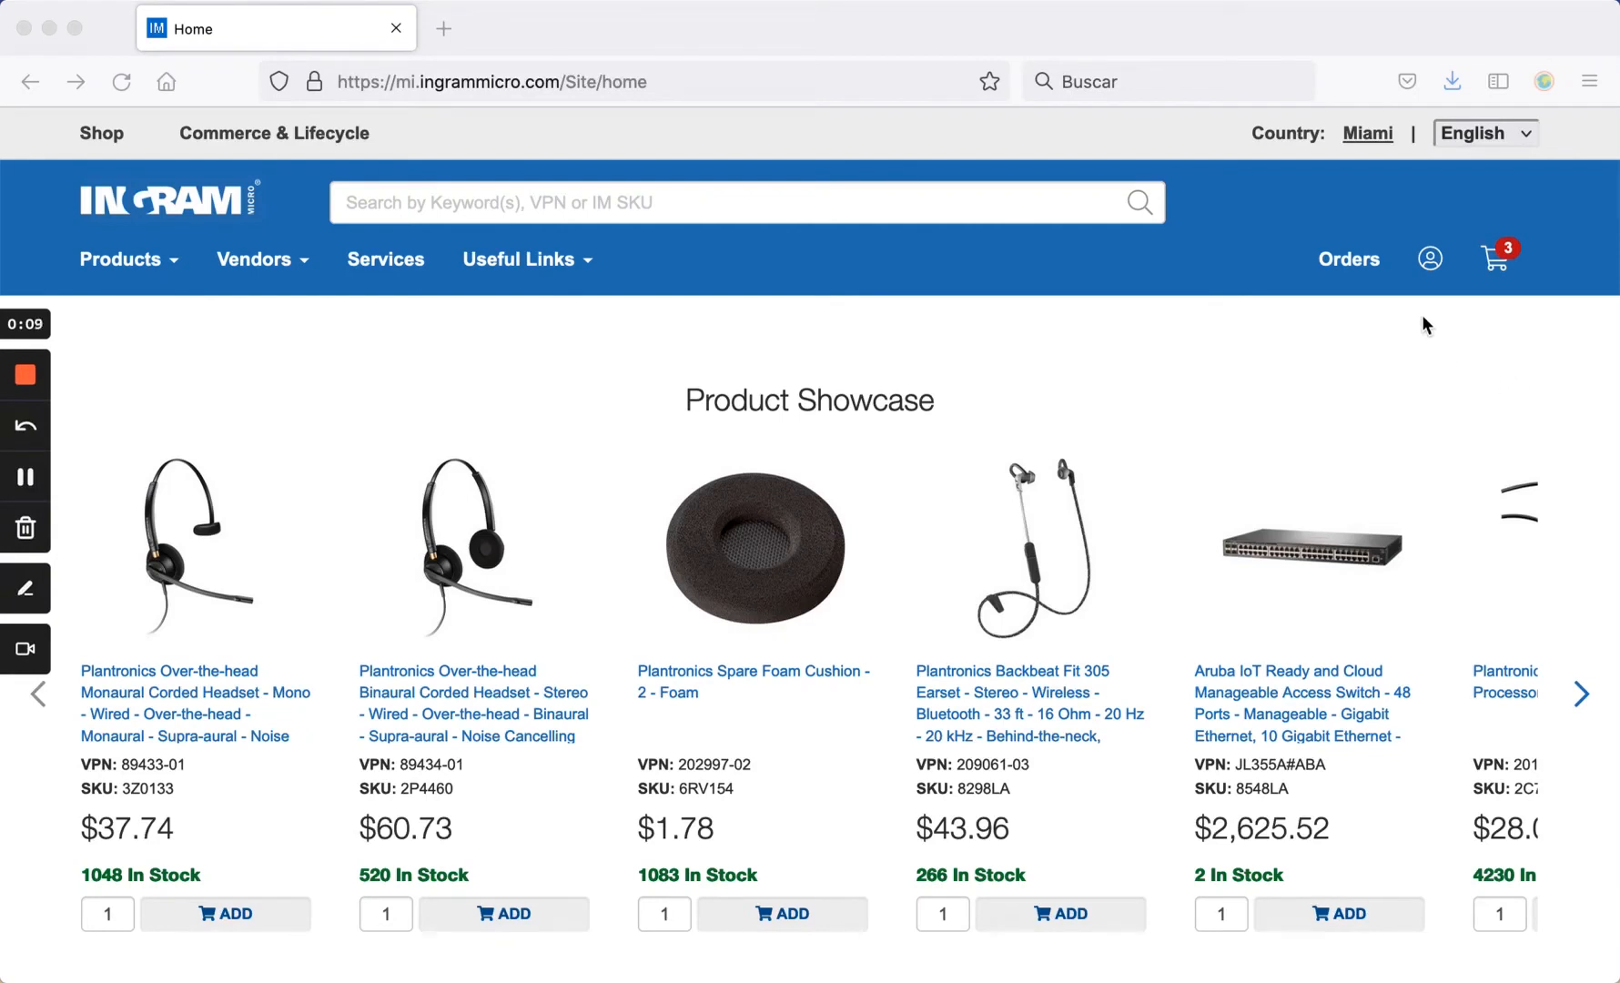
- Go to My Profile from the account menu to view account information details
{"action": "left_click", "coordinate": [1431, 261]}
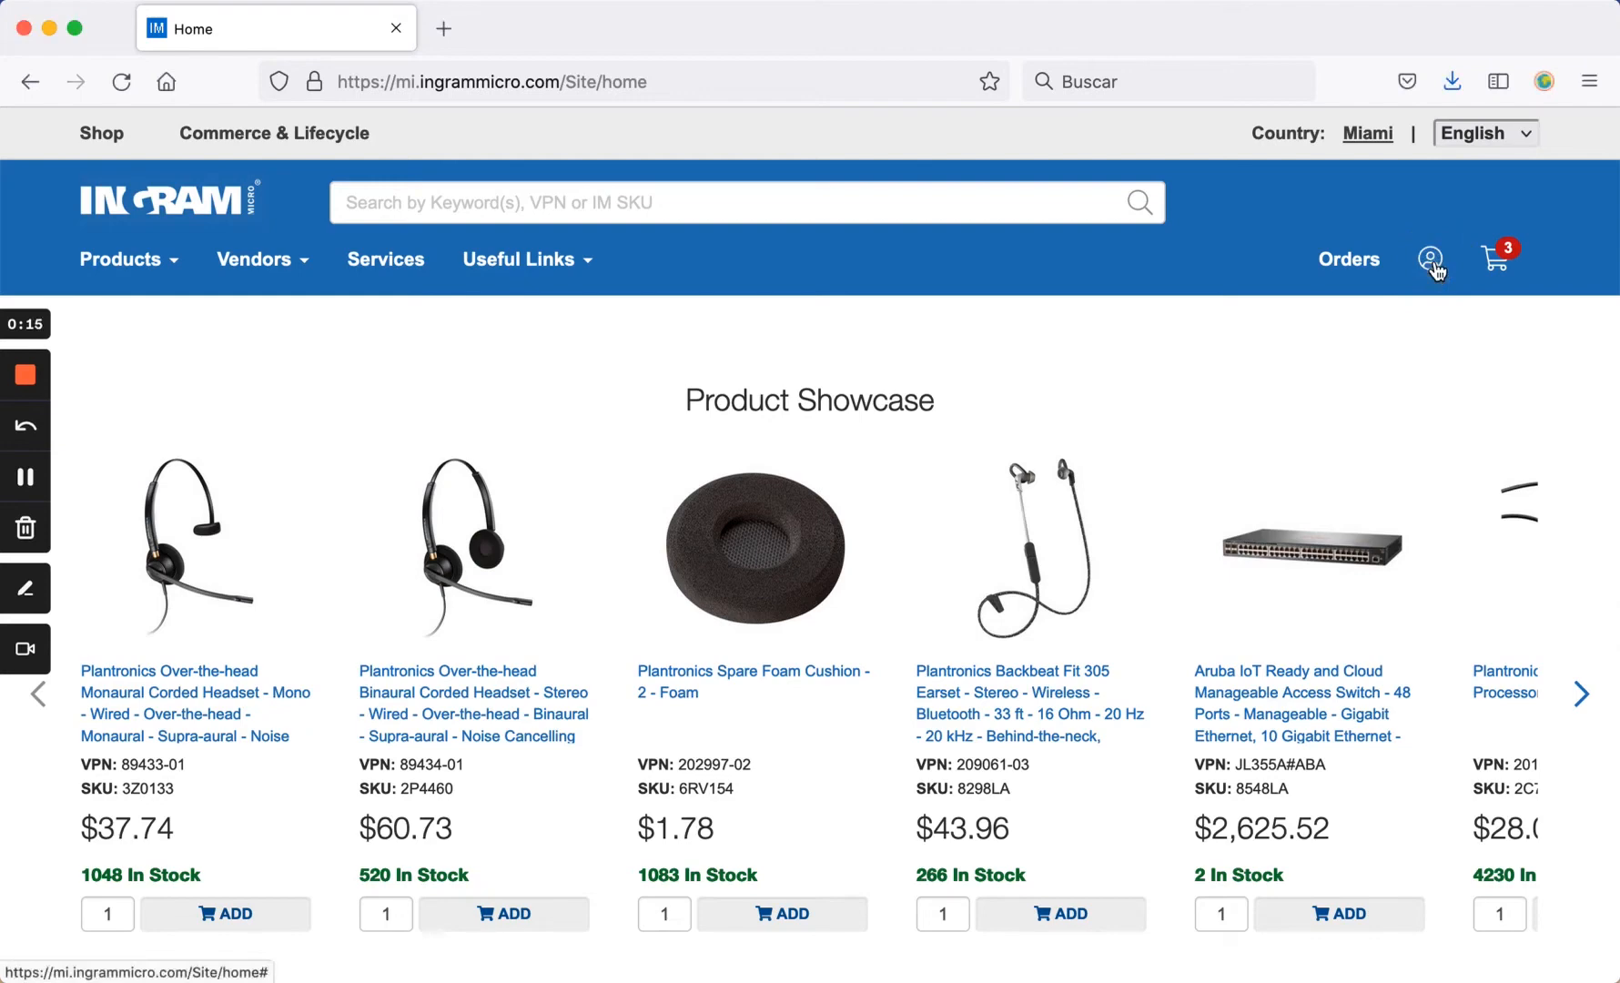
{"action": "left_click", "coordinate": [1431, 261]}
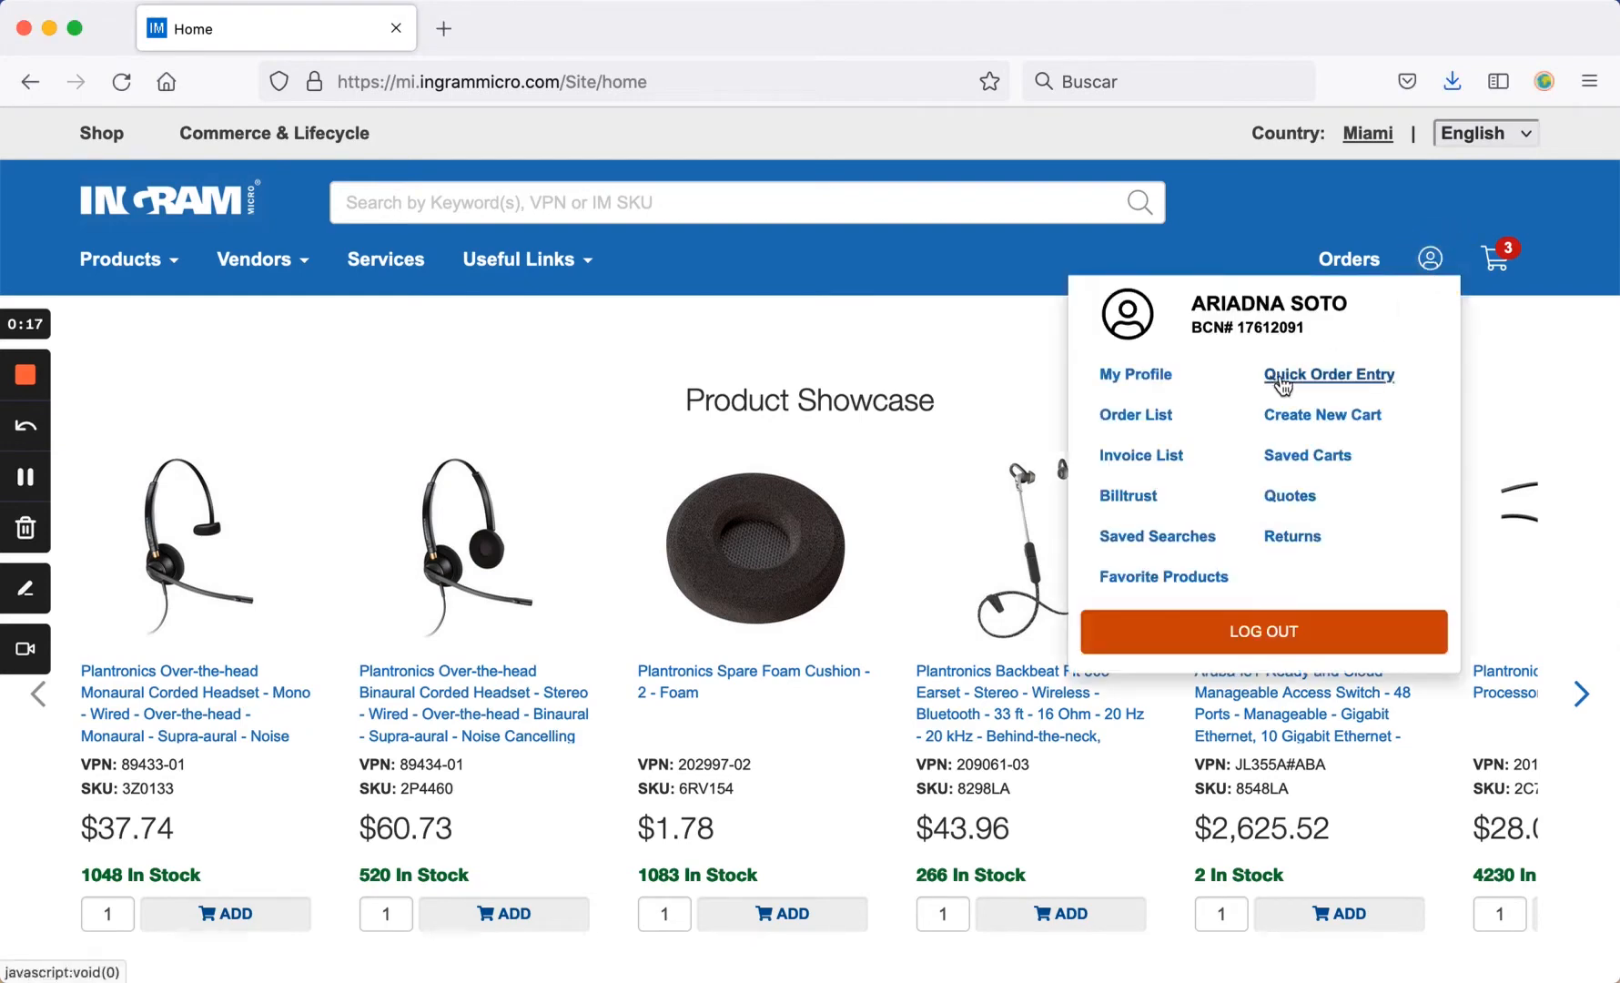
{"action": "left_click", "coordinate": [1136, 375]}
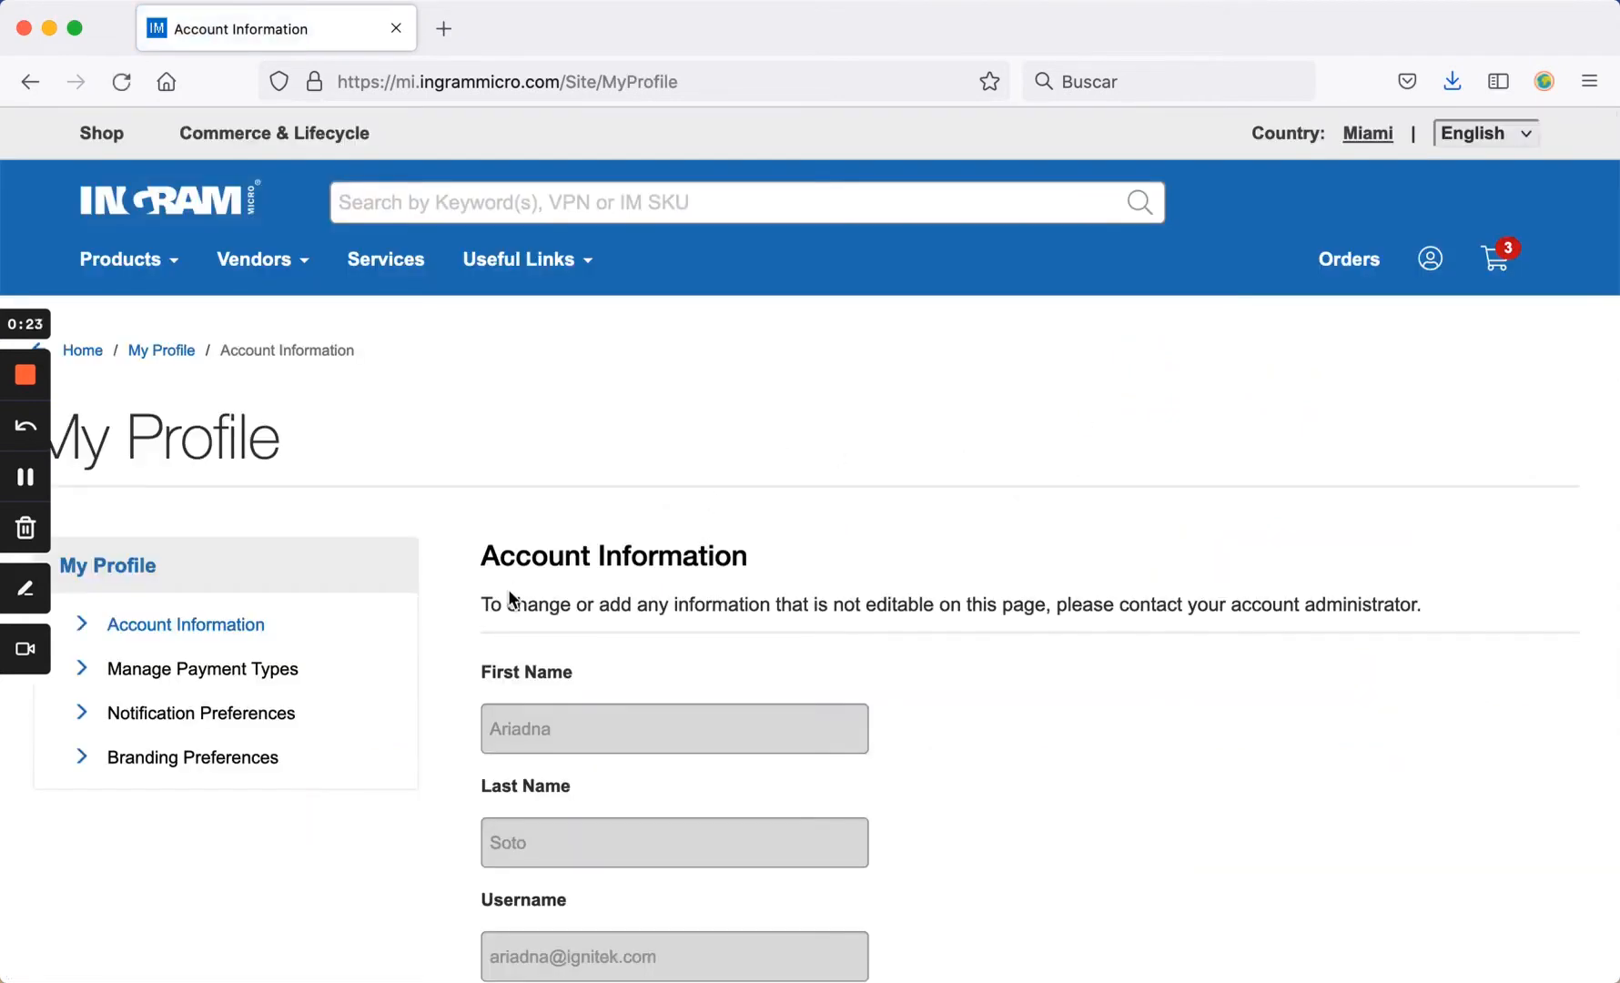
{"action": "scroll", "coordinate": [425, 602], "scroll_direction": "down", "scroll_amount": 2}
{"action": "scroll", "coordinate": [425, 602], "scroll_direction": "down", "scroll_amount": 3}
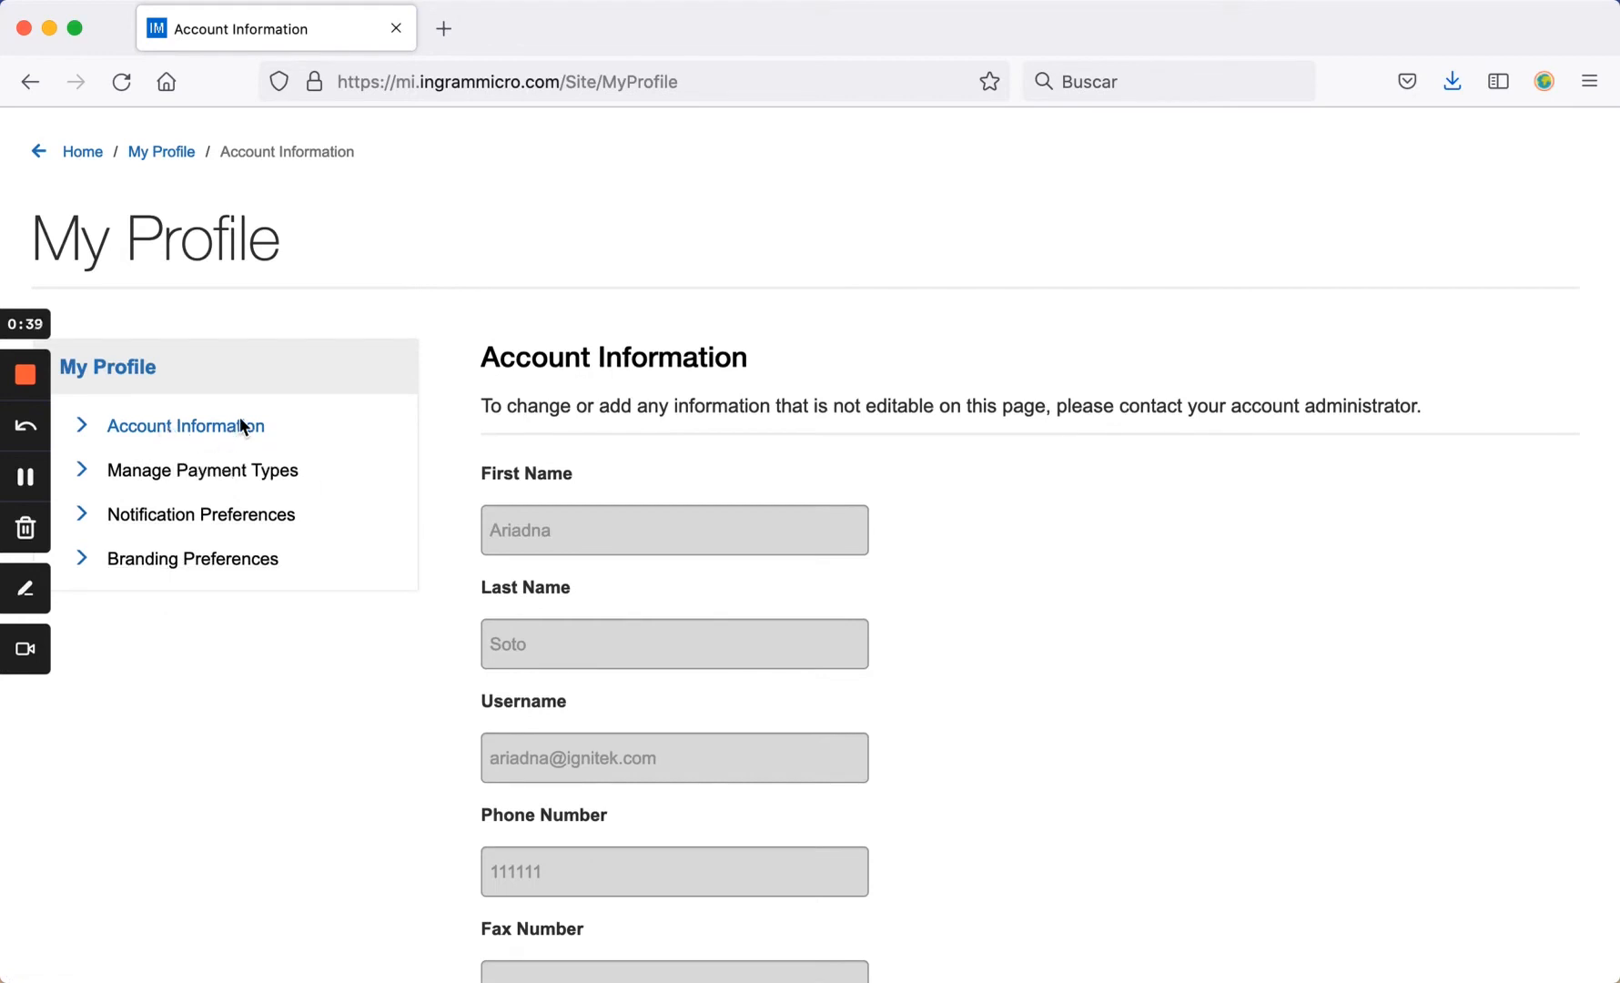
- View Manage Payment Types and select the saved NET 45 DAYS payment type name
{"action": "left_click", "coordinate": [211, 476]}
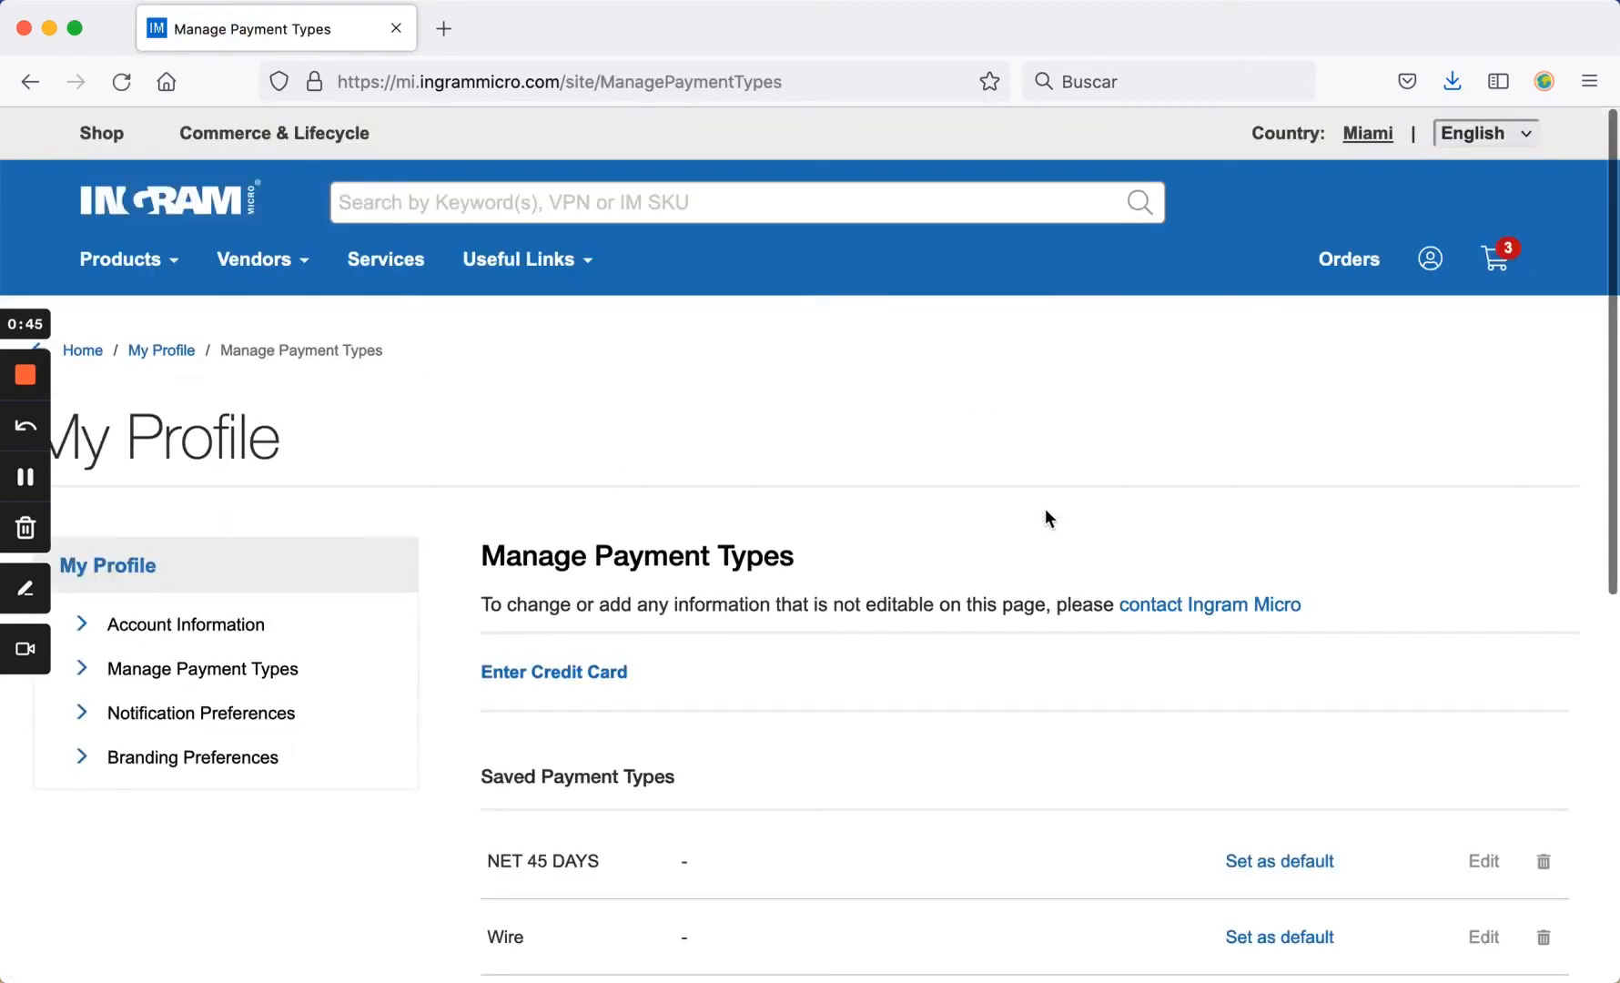
{"action": "scroll", "coordinate": [1046, 518], "scroll_direction": "down", "scroll_amount": 5}
{"action": "scroll", "coordinate": [1046, 517], "scroll_direction": "down", "scroll_amount": 3}
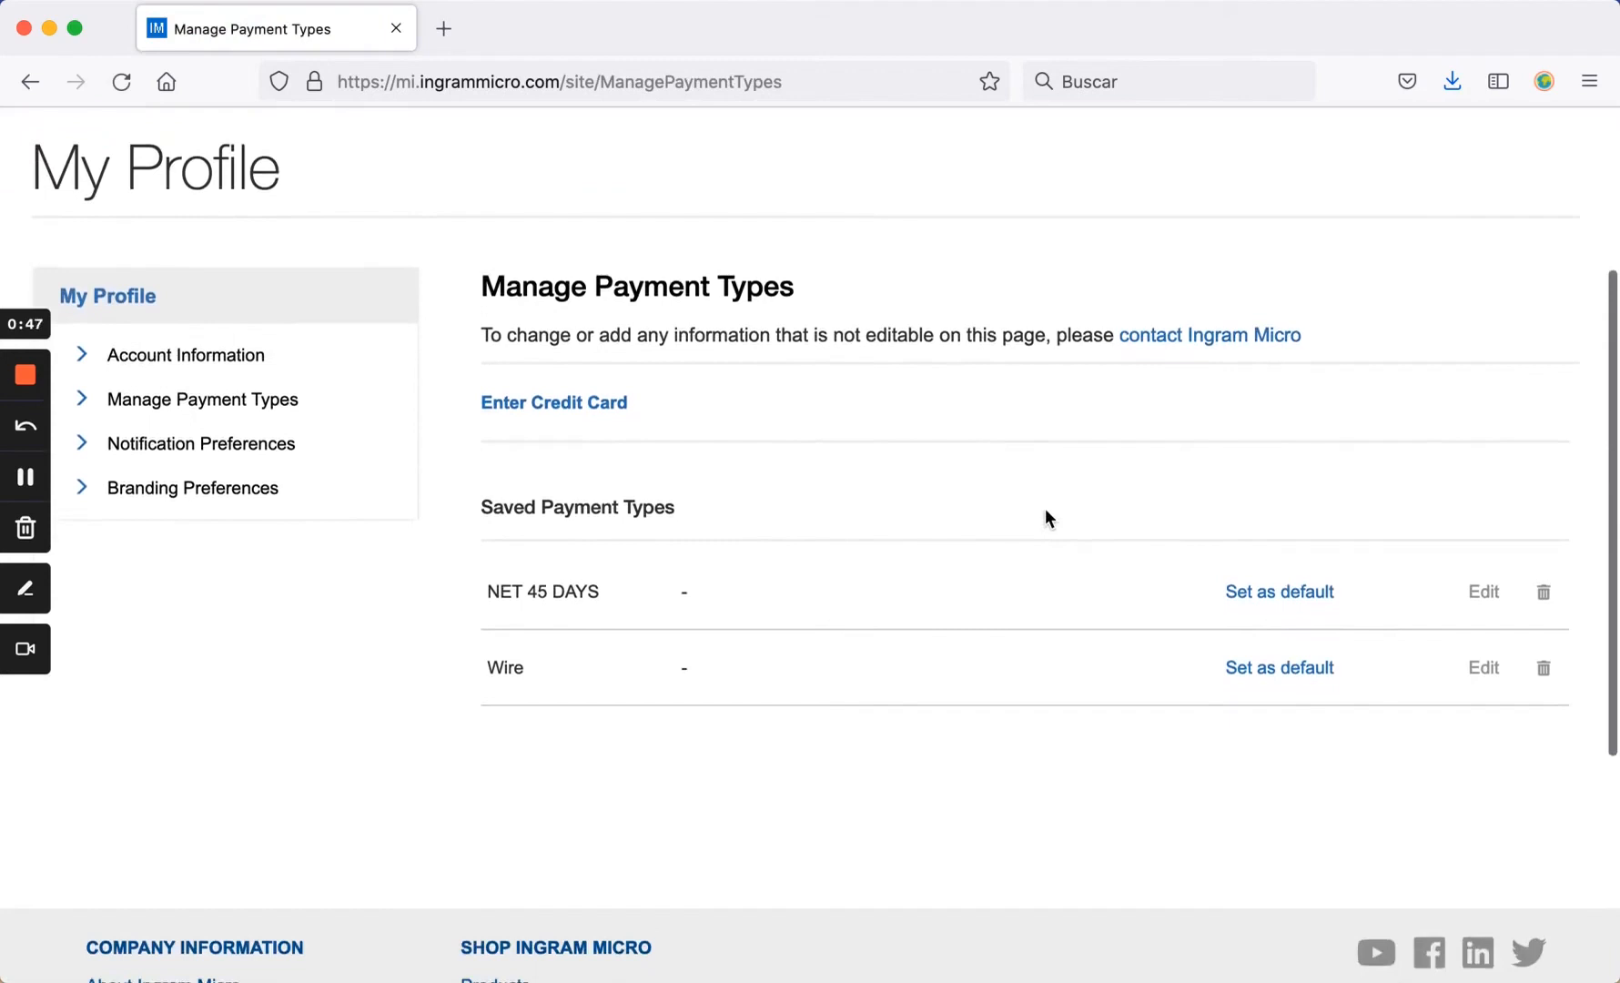
{"action": "scroll", "coordinate": [1045, 518], "scroll_direction": "down", "scroll_amount": 1}
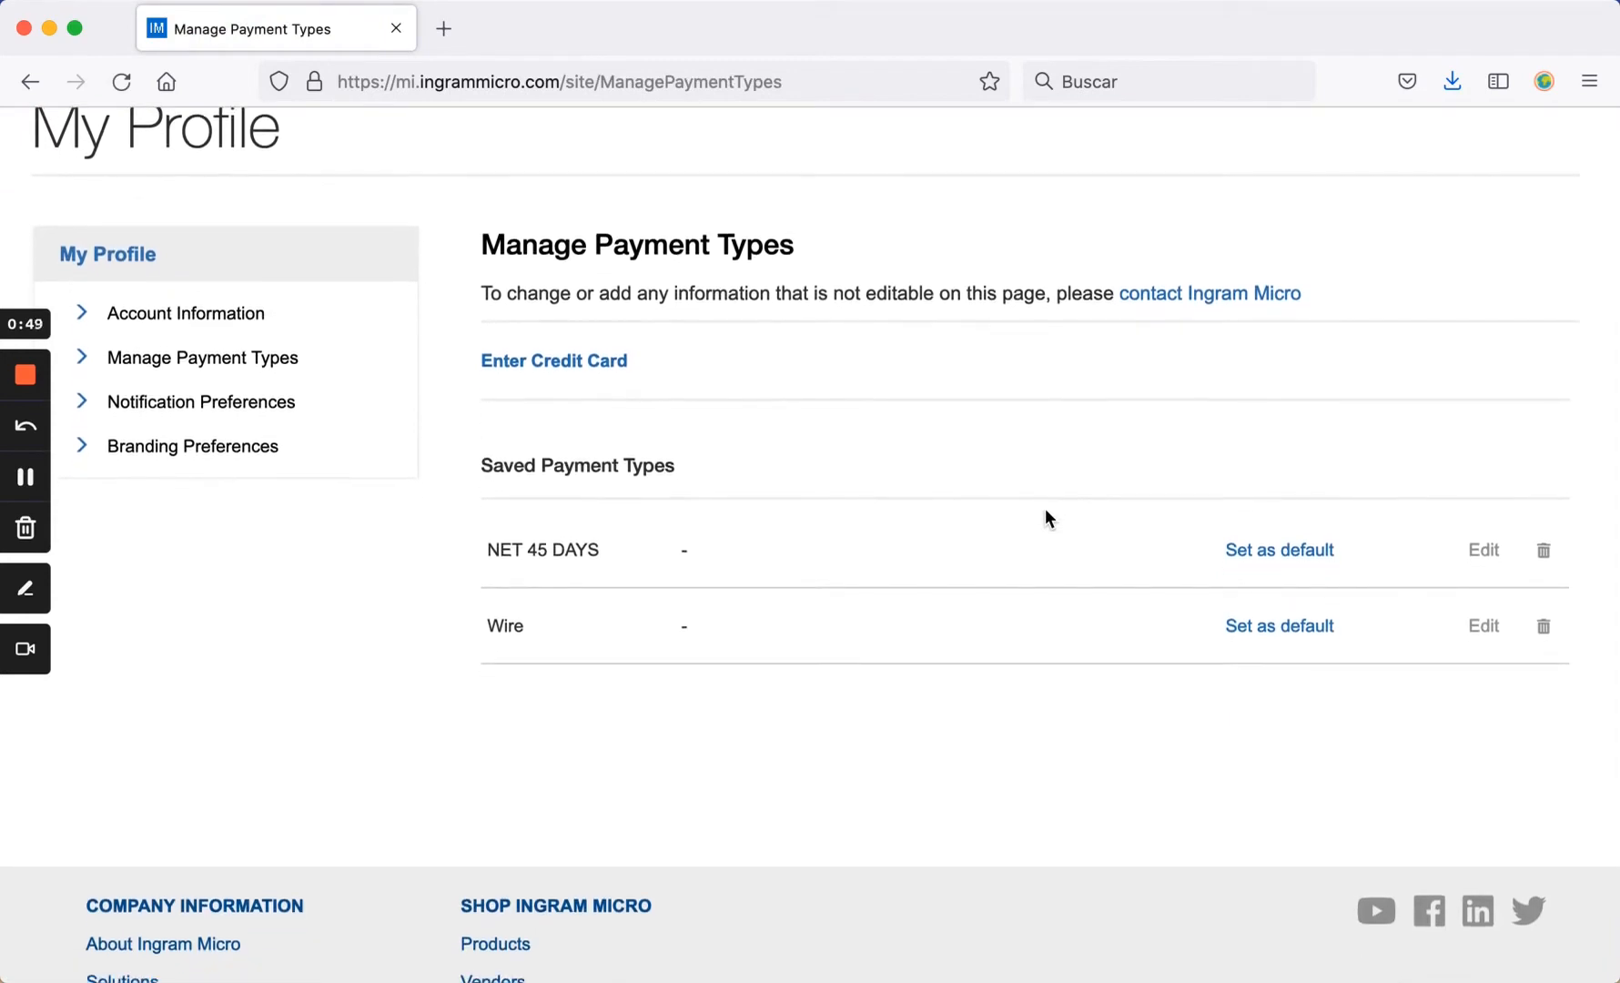
{"action": "scroll", "coordinate": [1045, 518], "scroll_direction": "up", "scroll_amount": 1}
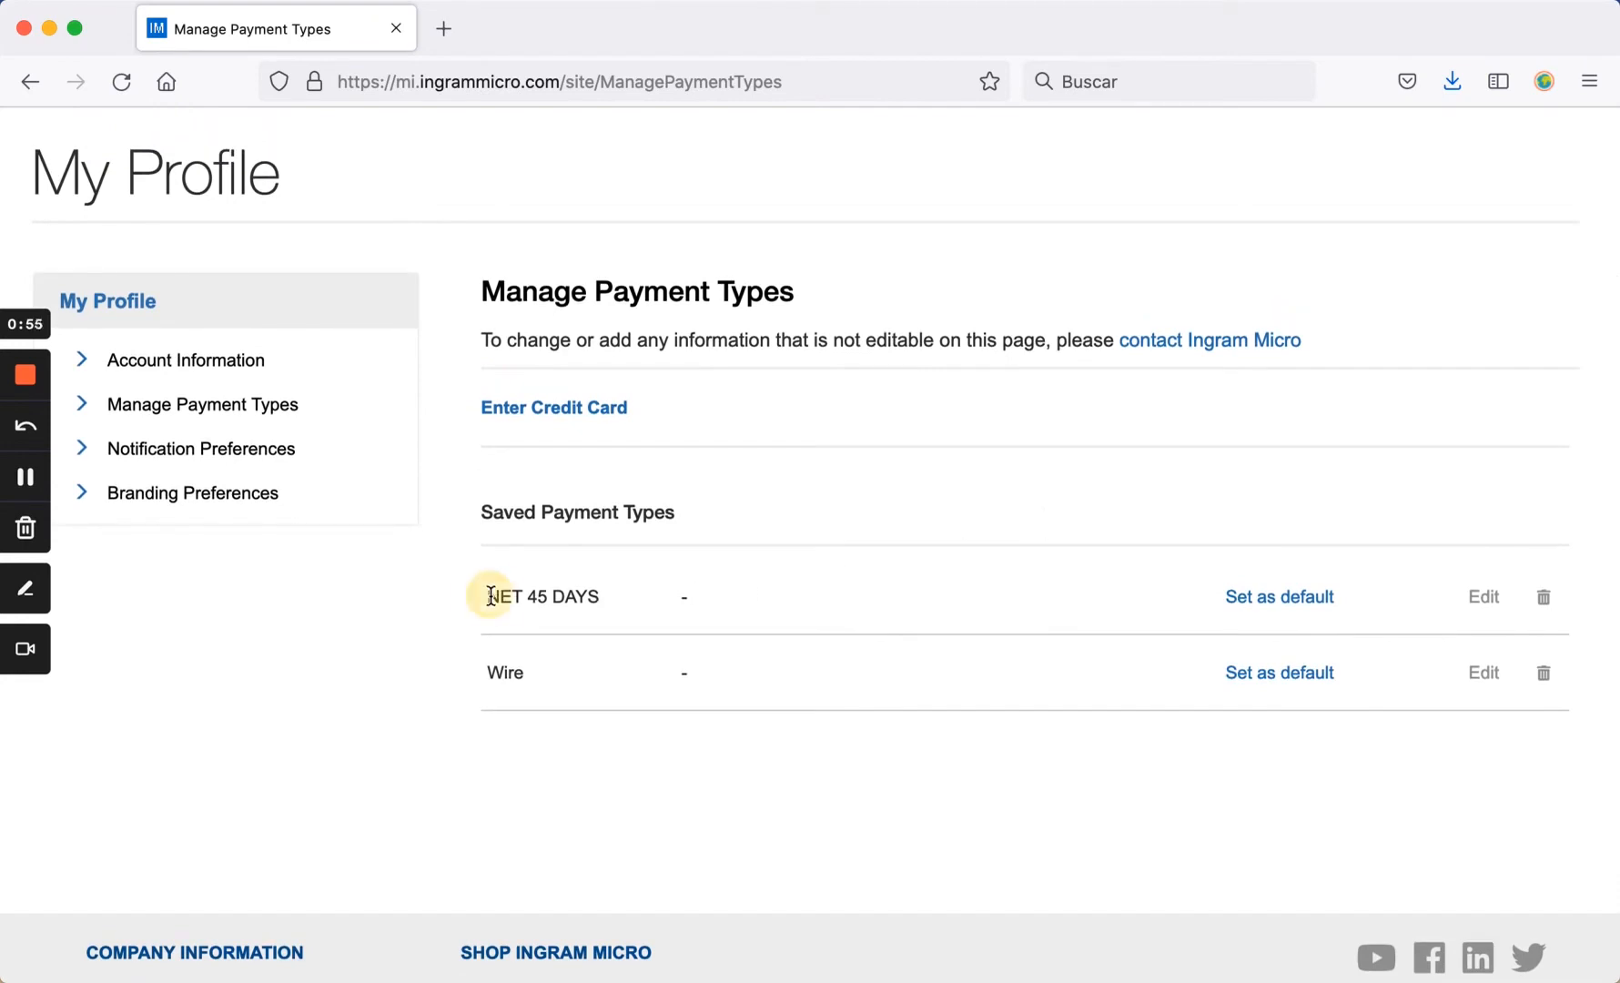
{"action": "left_click_drag", "start_coordinate": [487, 595], "coordinate": [597, 595]}
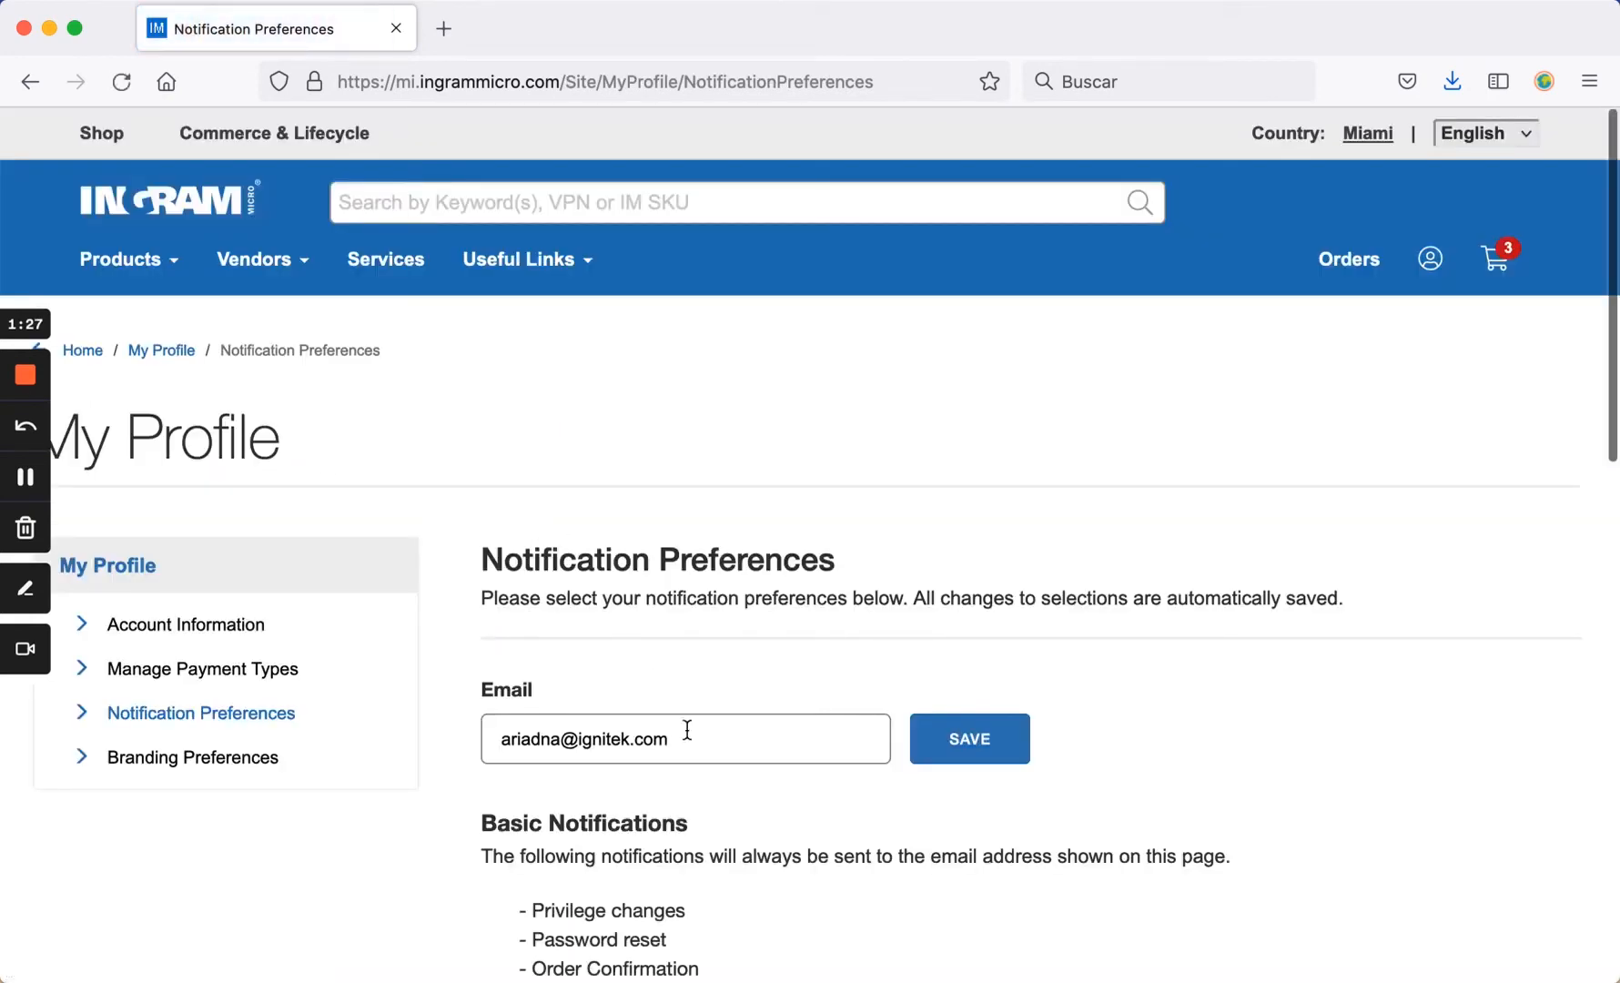
{"action": "scroll", "coordinate": [687, 728], "scroll_direction": "down", "scroll_amount": 5}
{"action": "scroll", "coordinate": [686, 728], "scroll_direction": "down", "scroll_amount": 5}
{"action": "scroll", "coordinate": [686, 728], "scroll_direction": "down", "scroll_amount": 2}
{"action": "scroll", "coordinate": [686, 728], "scroll_direction": "down", "scroll_amount": 2}
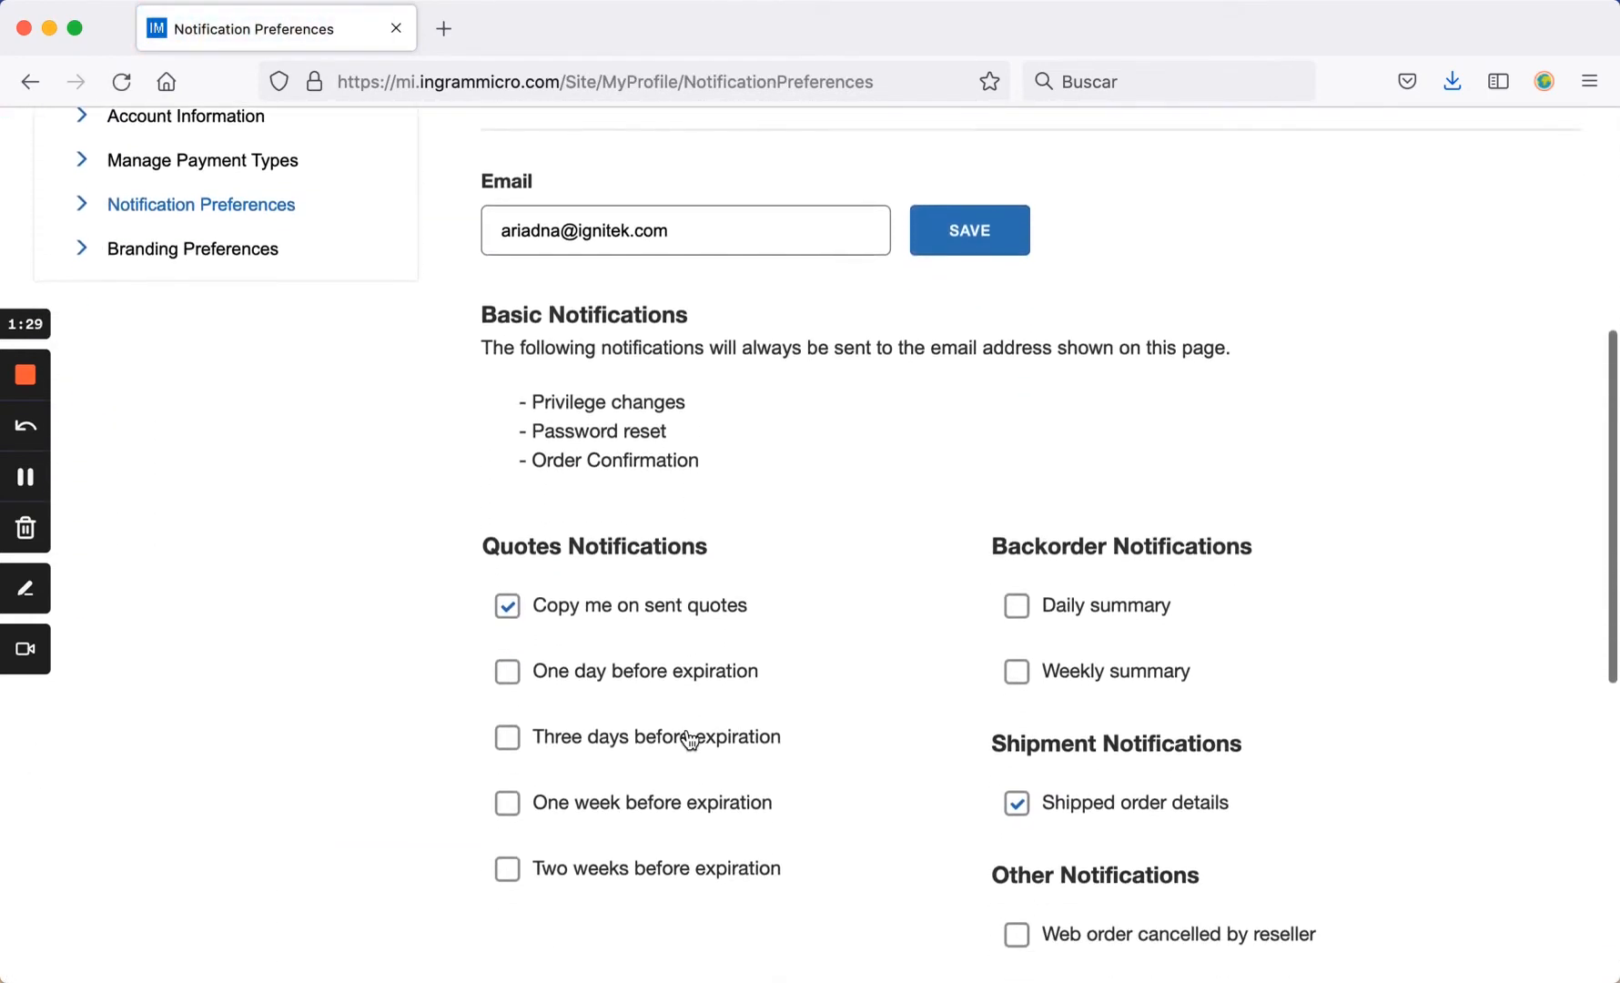
{"action": "scroll", "coordinate": [686, 728], "scroll_direction": "down", "scroll_amount": 1}
{"action": "scroll", "coordinate": [686, 728], "scroll_direction": "down", "scroll_amount": 1}
{"action": "scroll", "coordinate": [686, 728], "scroll_direction": "down", "scroll_amount": 1}
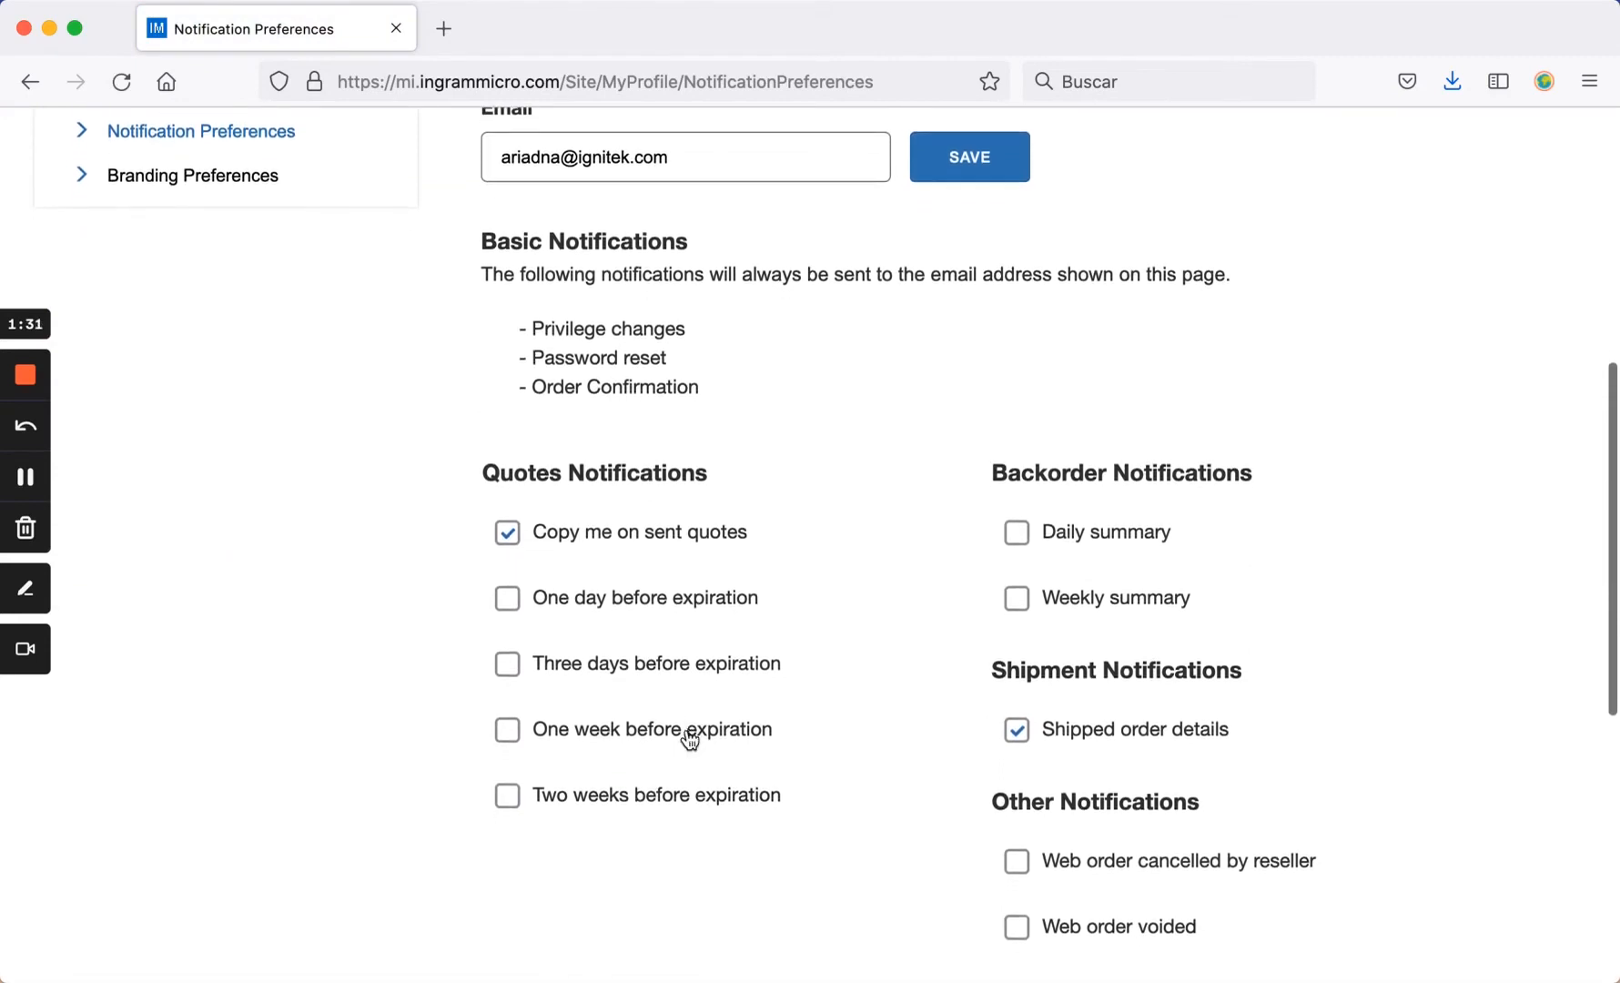
{"action": "scroll", "coordinate": [688, 736], "scroll_direction": "up", "scroll_amount": 1}
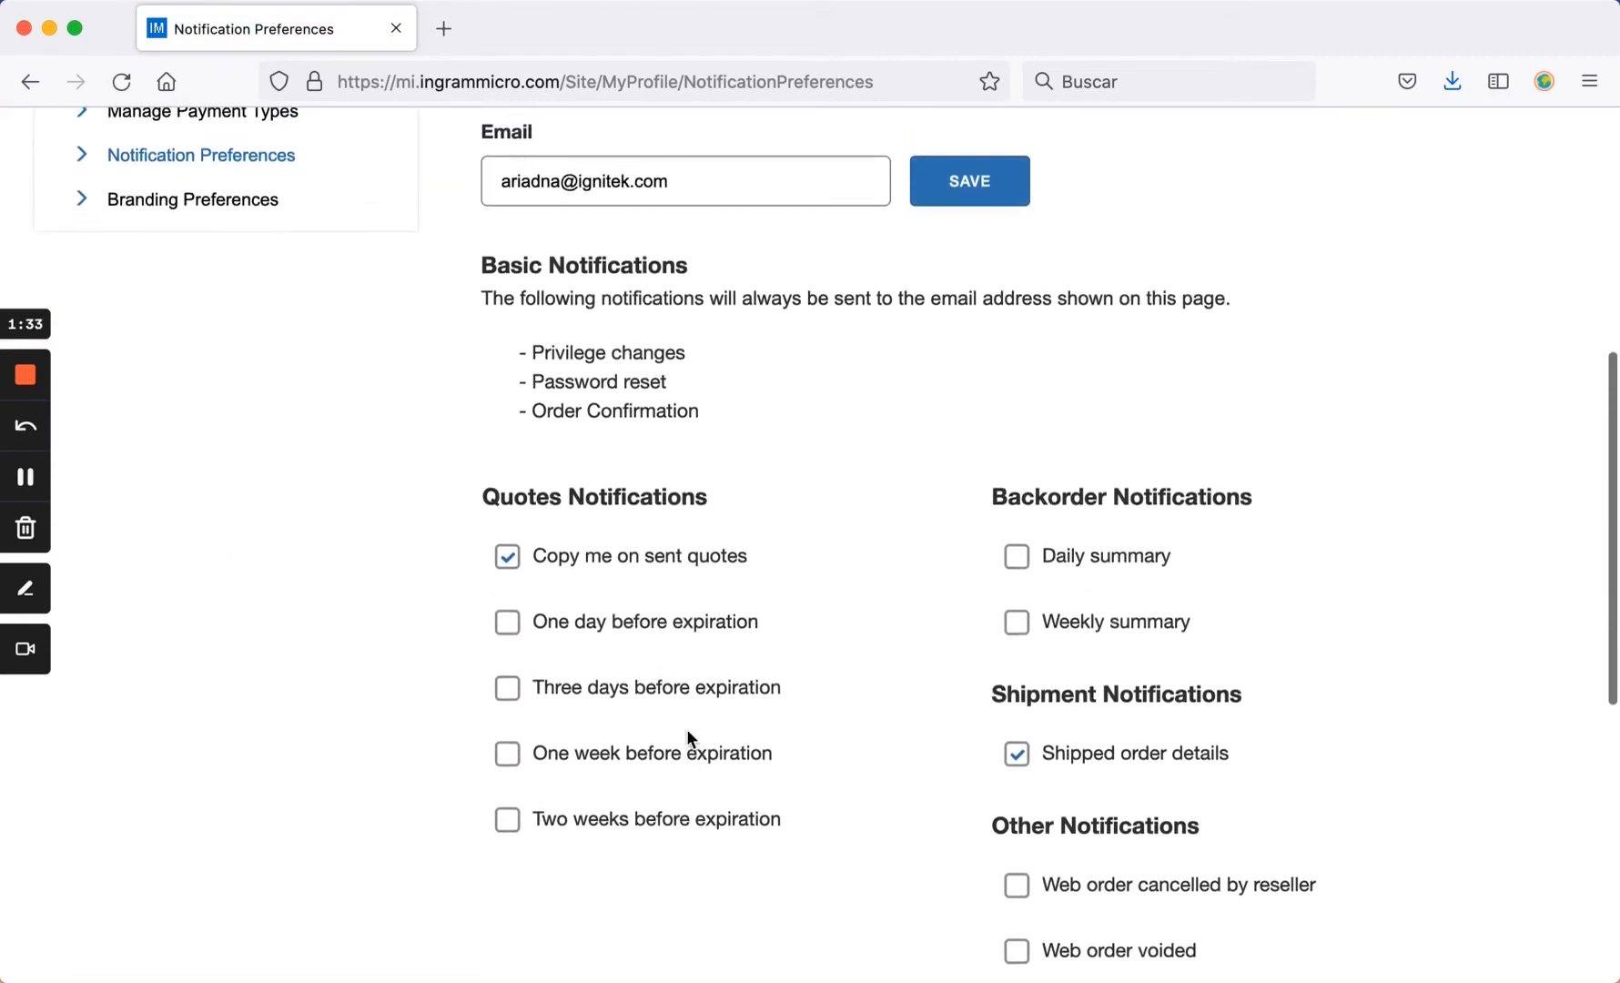
{"action": "scroll", "coordinate": [712, 463], "scroll_direction": "down", "scroll_amount": 1}
{"action": "scroll", "coordinate": [712, 463], "scroll_direction": "down", "scroll_amount": 2}
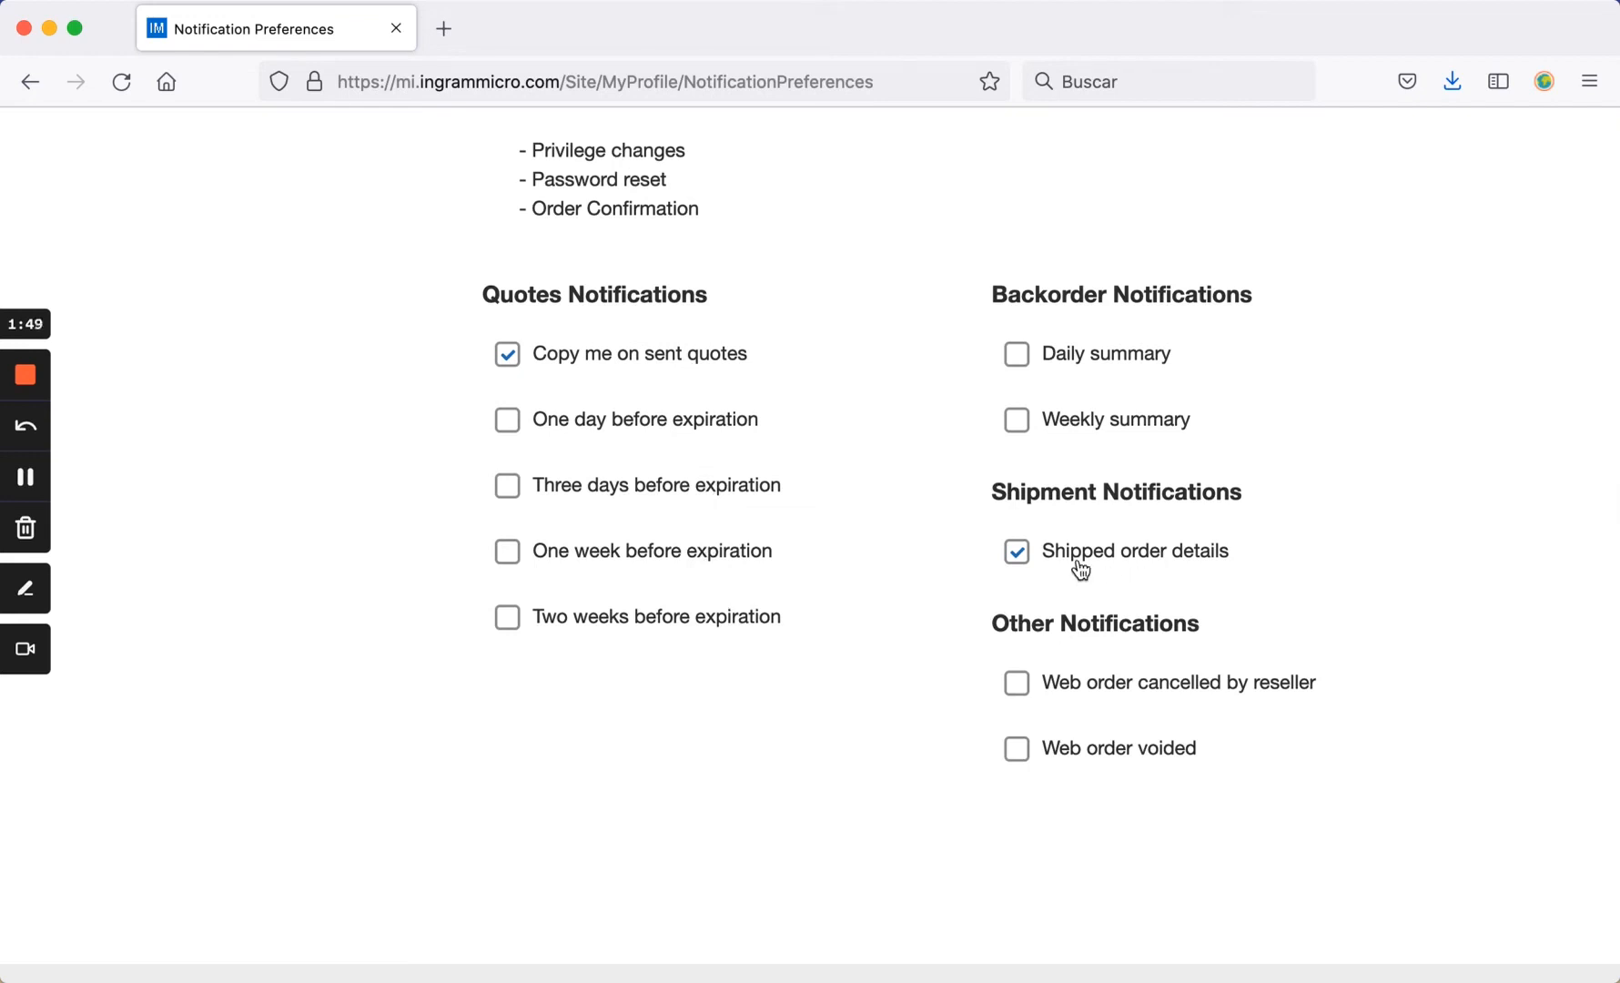
{"action": "scroll", "coordinate": [950, 566], "scroll_direction": "down", "scroll_amount": 2}
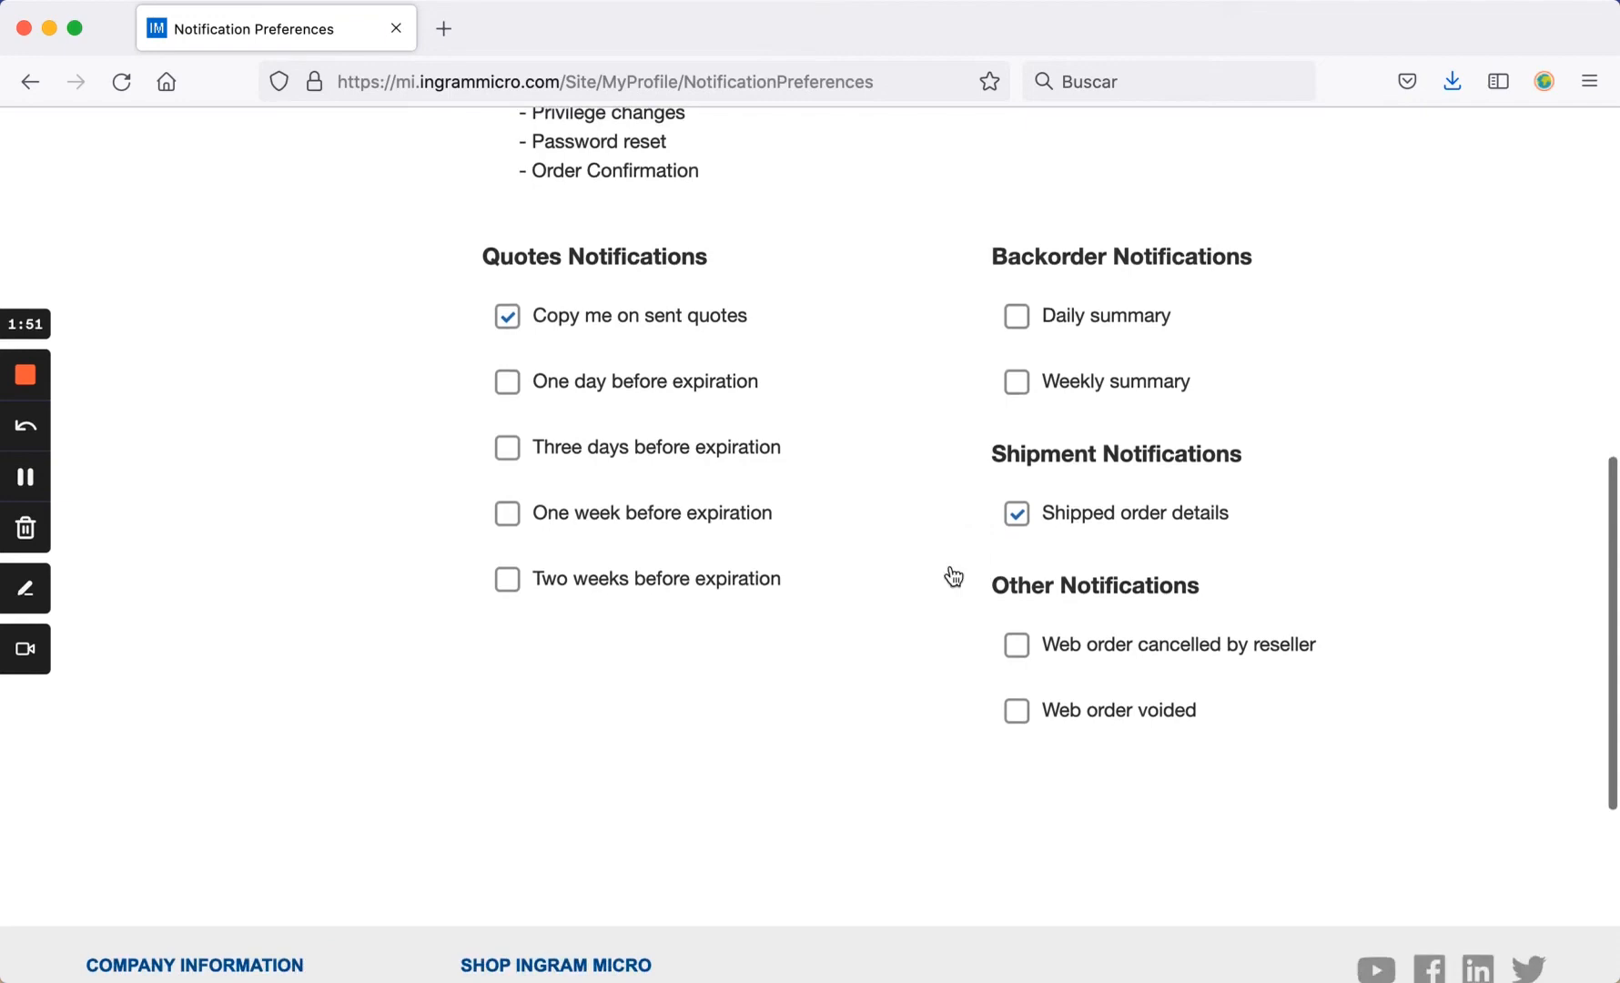
{"action": "scroll", "coordinate": [950, 576], "scroll_direction": "up", "scroll_amount": 5}
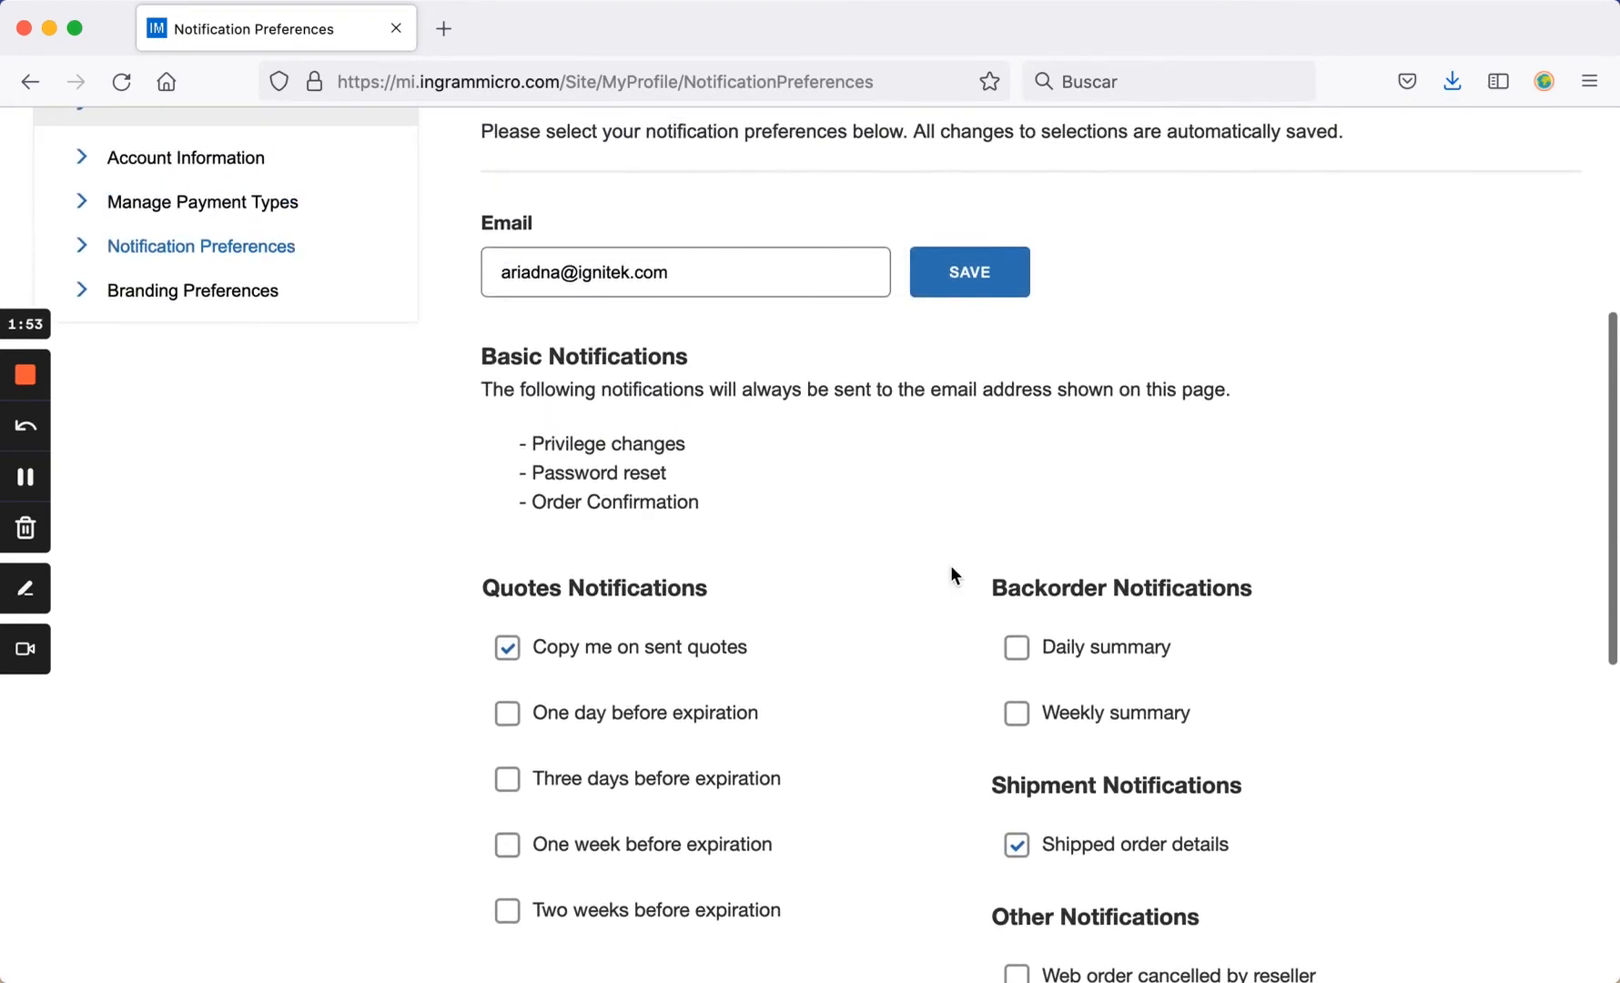
{"action": "scroll", "coordinate": [950, 565], "scroll_direction": "up", "scroll_amount": 5}
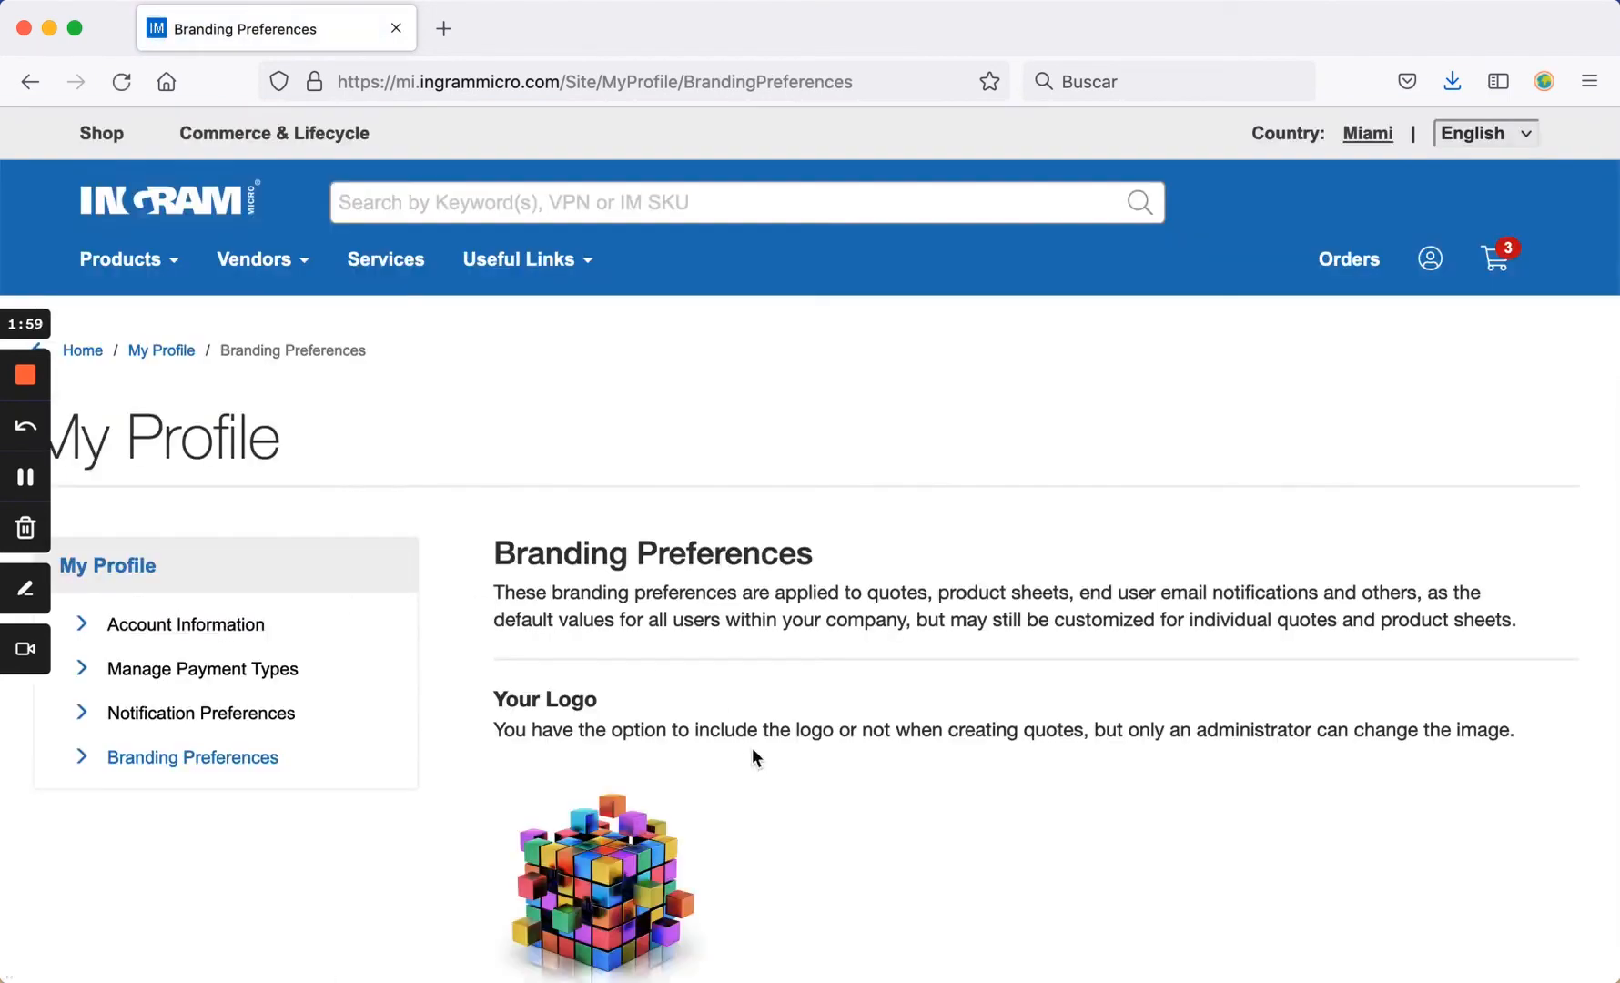
{"action": "scroll", "coordinate": [752, 747], "scroll_direction": "down", "scroll_amount": 4}
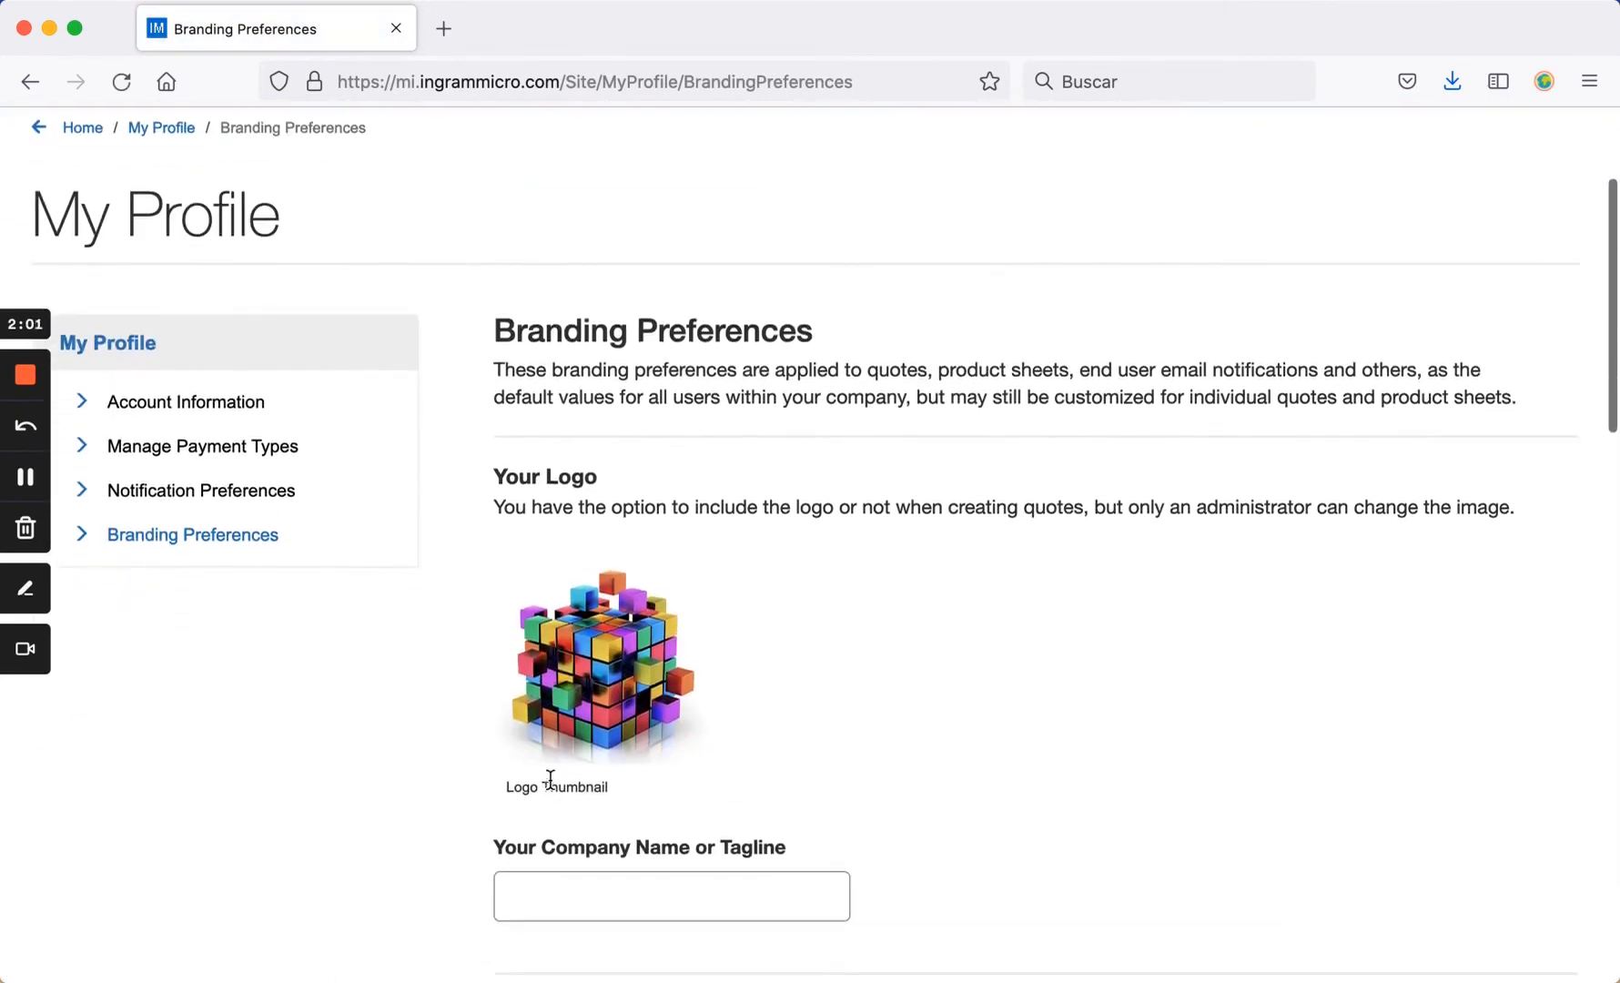
{"action": "scroll", "coordinate": [616, 691], "scroll_direction": "down", "scroll_amount": 2}
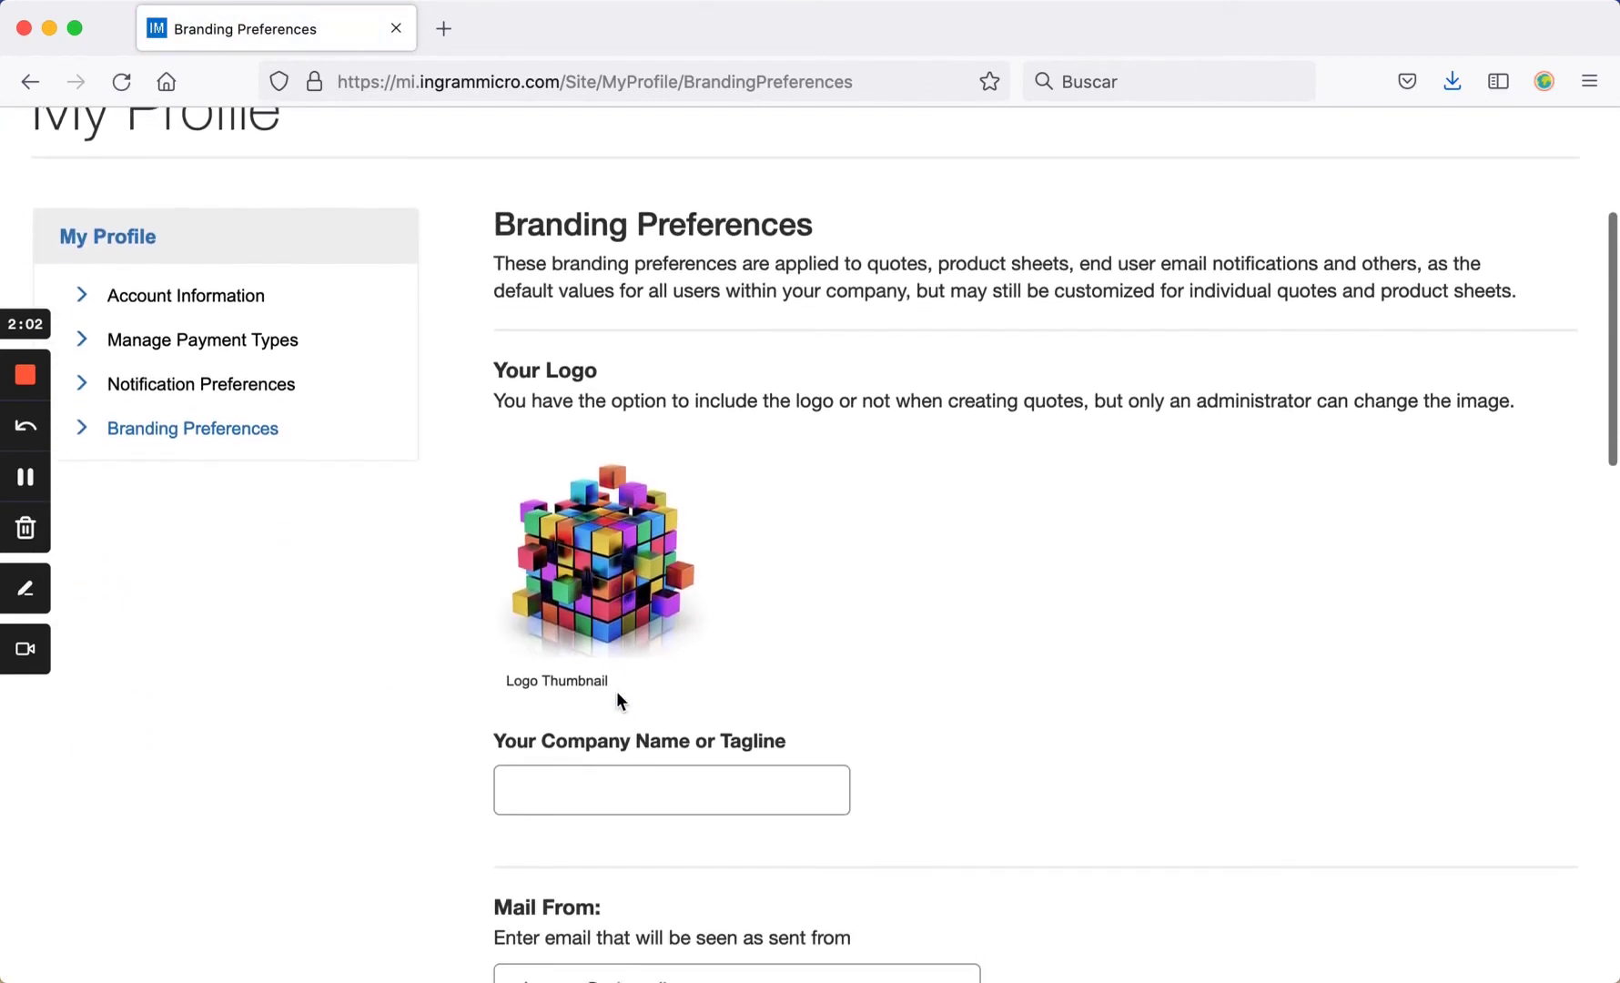
{"action": "left_click", "coordinate": [629, 788]}
{"action": "scroll", "coordinate": [960, 749], "scroll_direction": "down", "scroll_amount": 1}
{"action": "scroll", "coordinate": [960, 749], "scroll_direction": "down", "scroll_amount": 1}
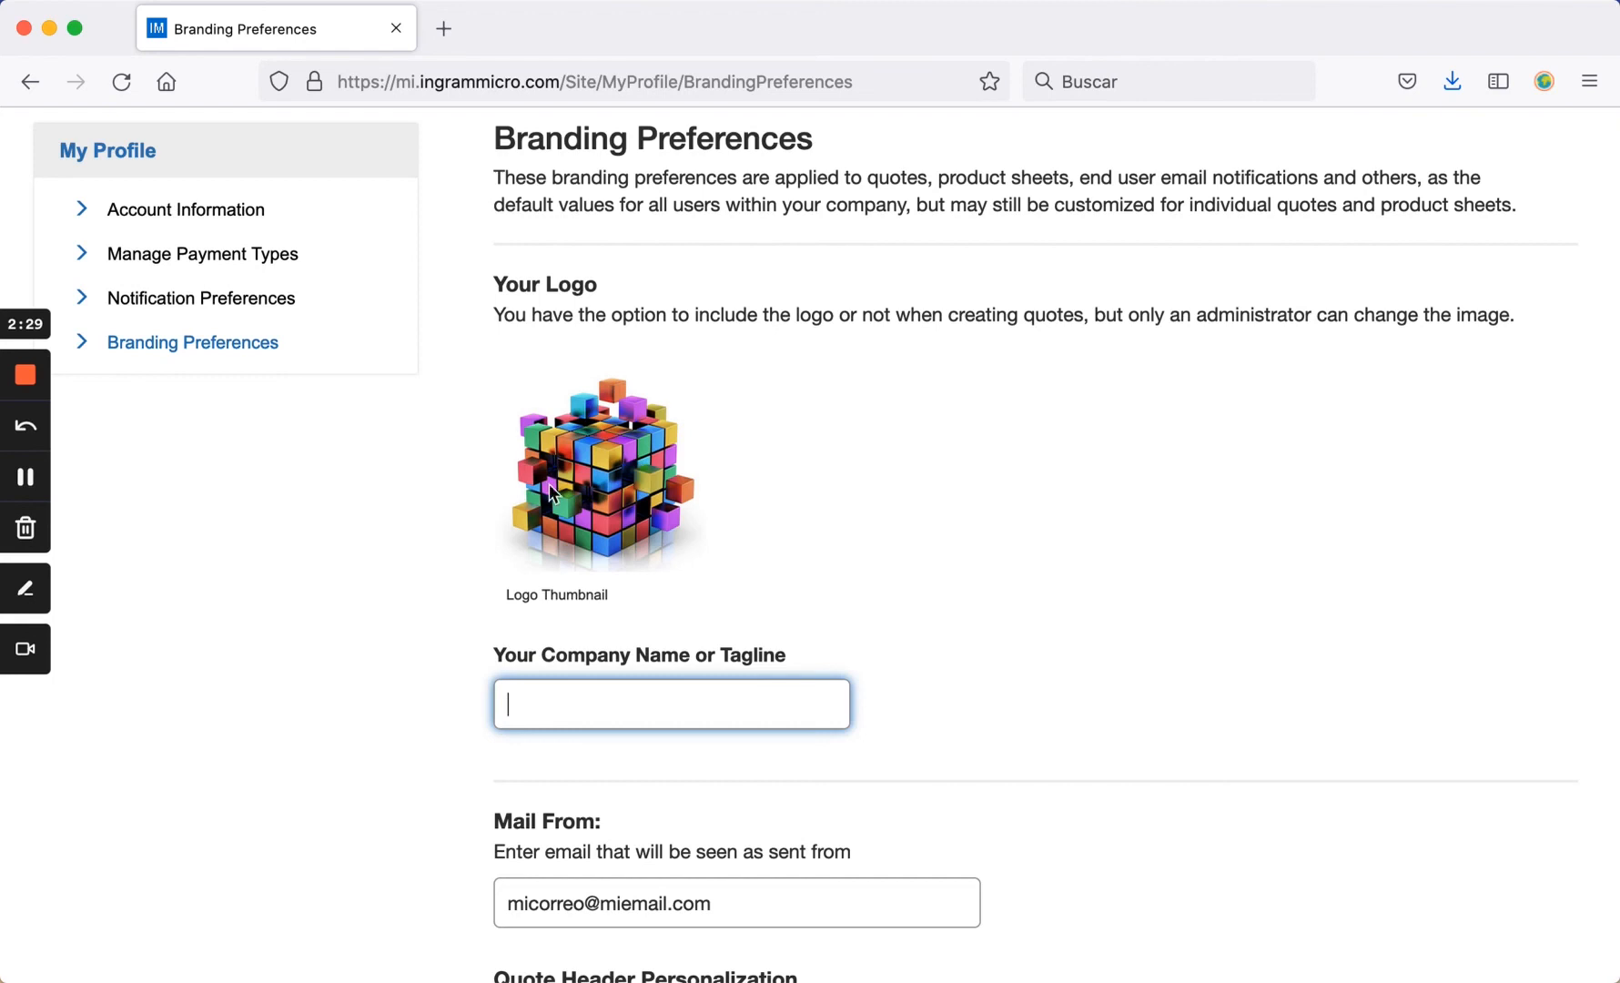
{"action": "left_click", "coordinate": [608, 702]}
{"action": "scroll", "coordinate": [908, 669], "scroll_direction": "down", "scroll_amount": 5}
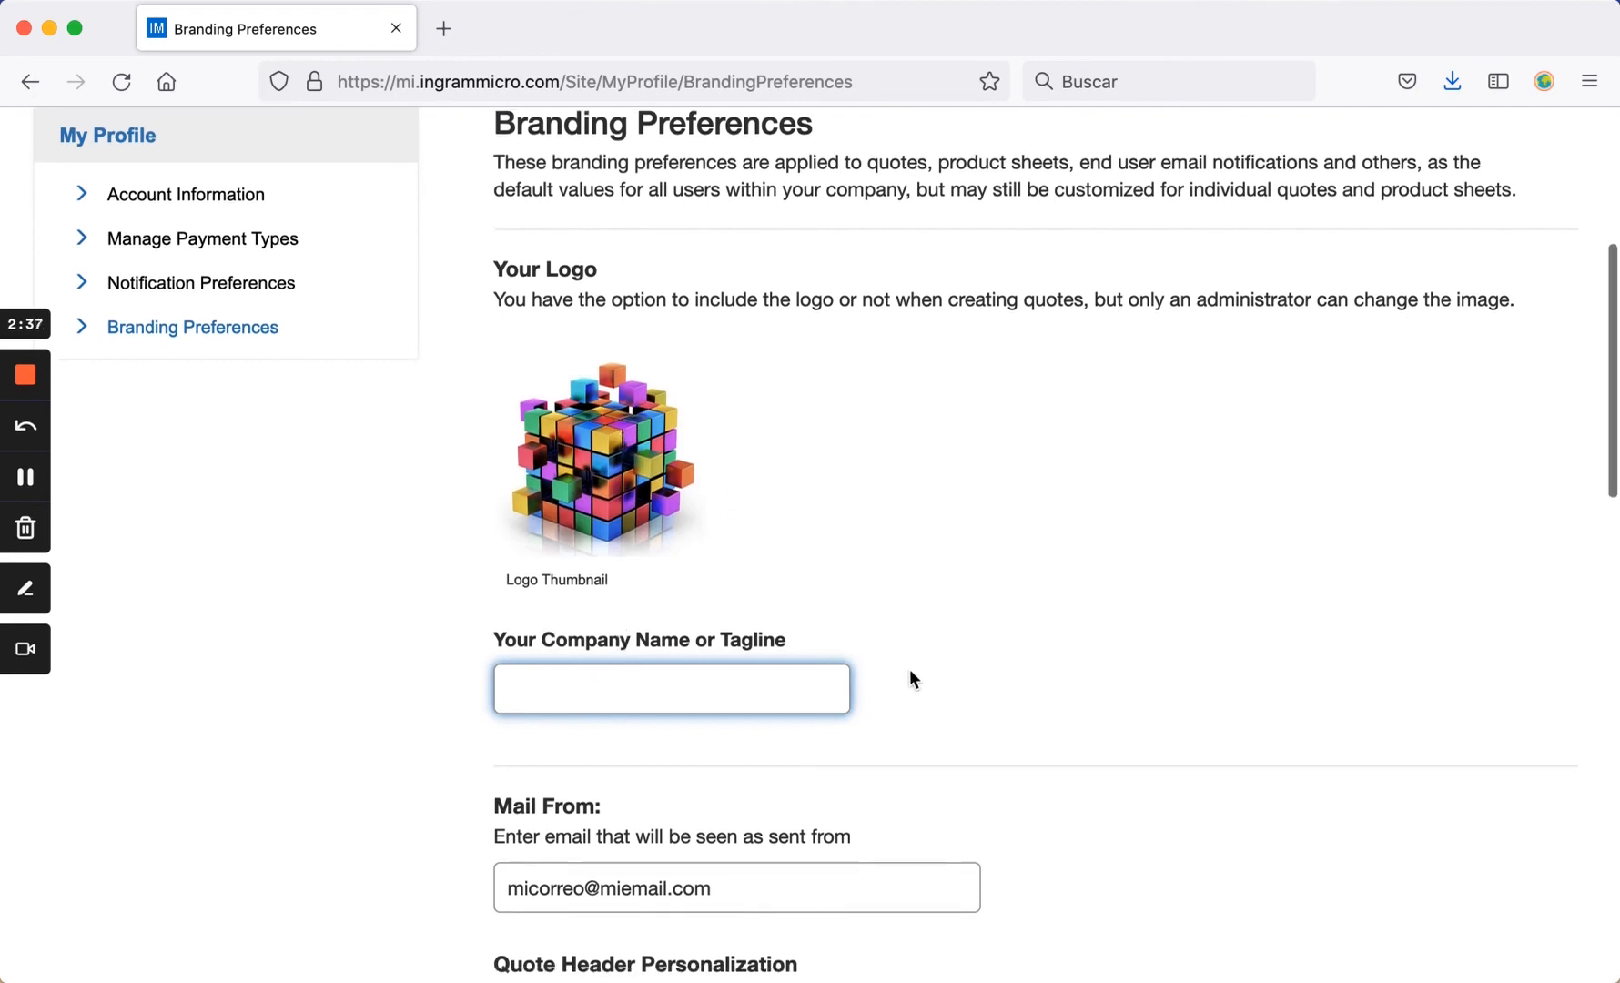
{"action": "scroll", "coordinate": [908, 670], "scroll_direction": "down", "scroll_amount": 2}
{"action": "scroll", "coordinate": [908, 669], "scroll_direction": "down", "scroll_amount": 2}
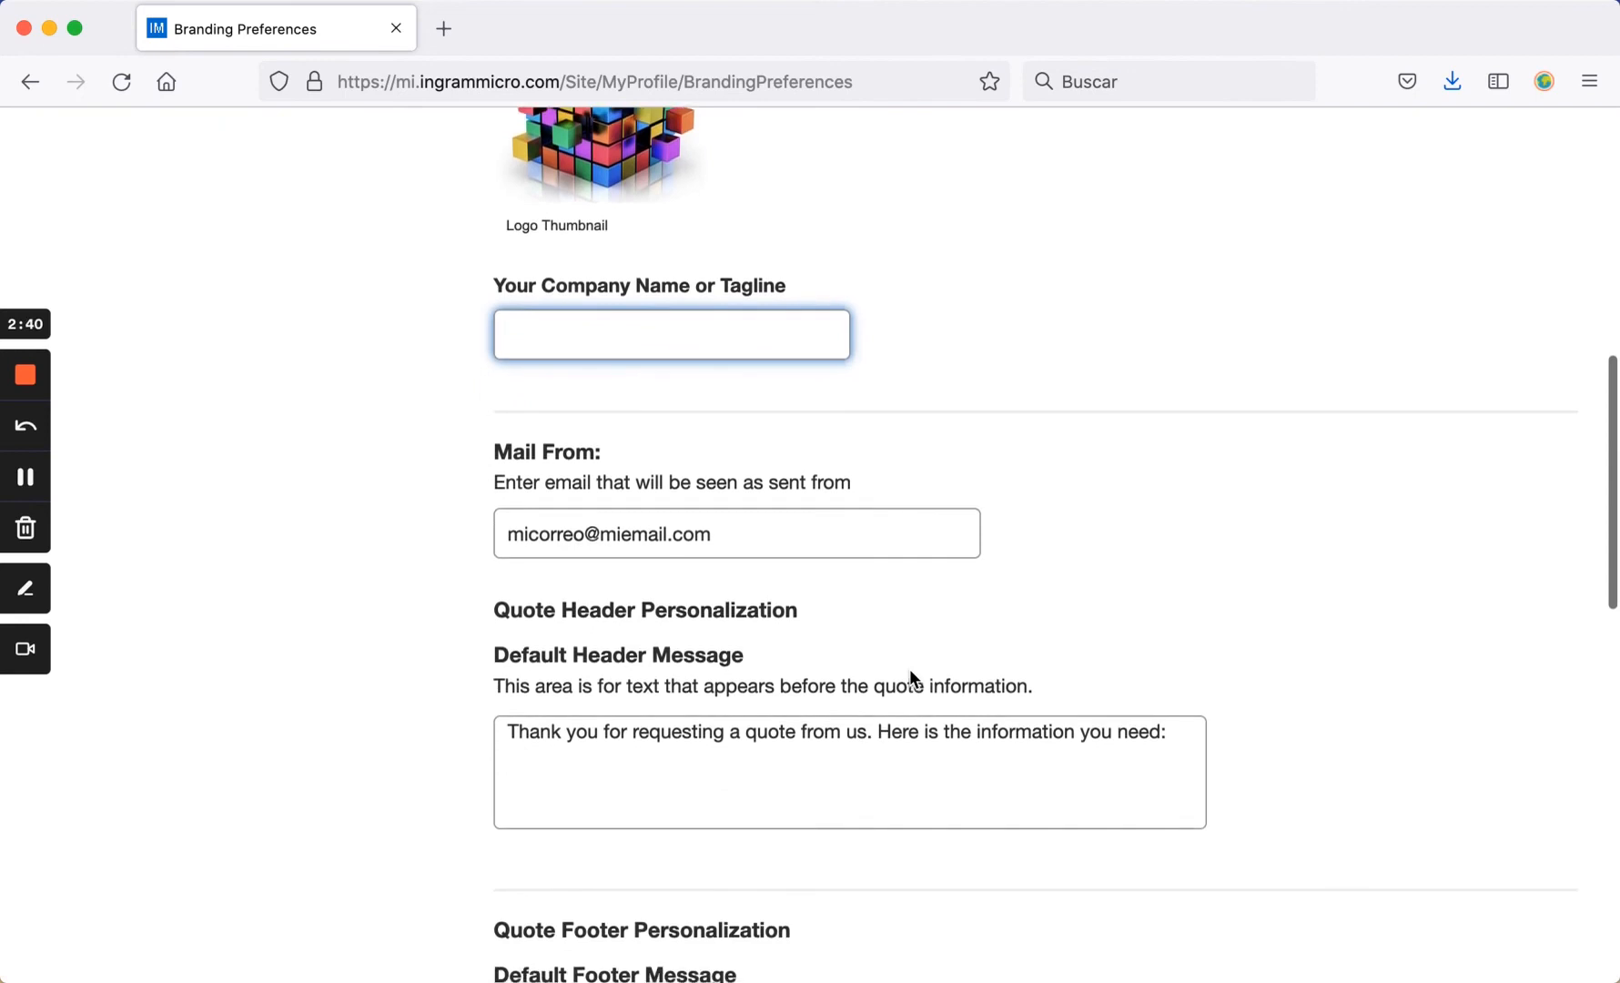
{"action": "scroll", "coordinate": [908, 670], "scroll_direction": "down", "scroll_amount": 2}
{"action": "scroll", "coordinate": [908, 670], "scroll_direction": "down", "scroll_amount": 2}
{"action": "scroll", "coordinate": [908, 670], "scroll_direction": "down", "scroll_amount": 1}
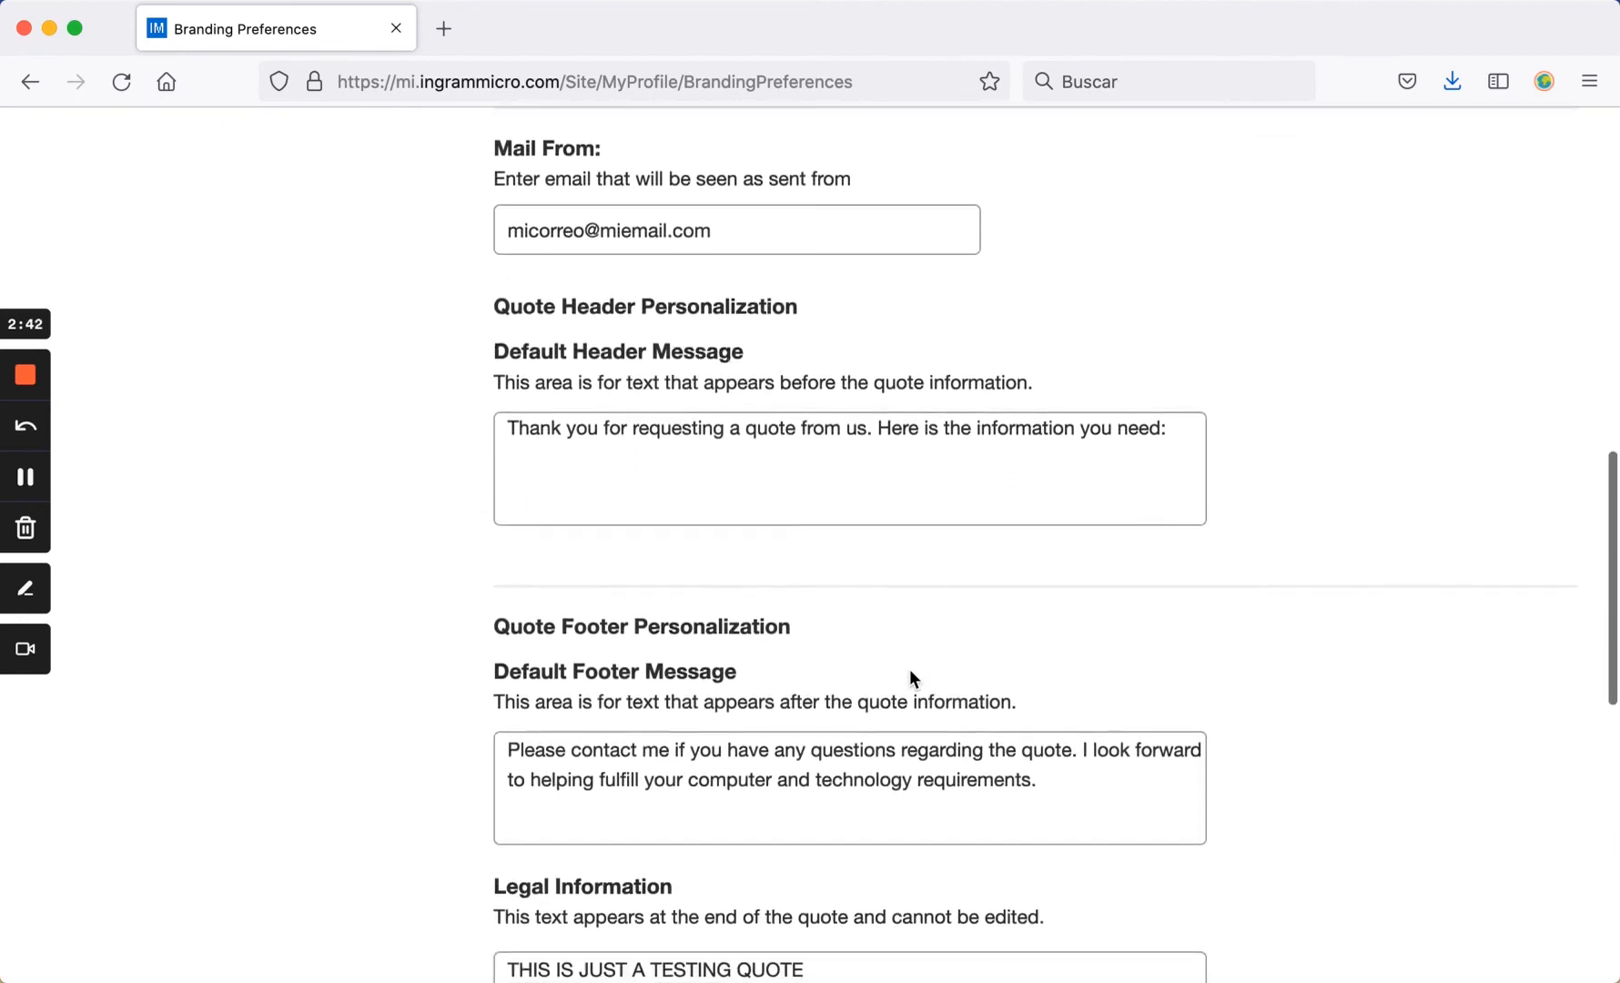
{"action": "left_click_drag", "start_coordinate": [725, 230], "coordinate": [492, 233]}
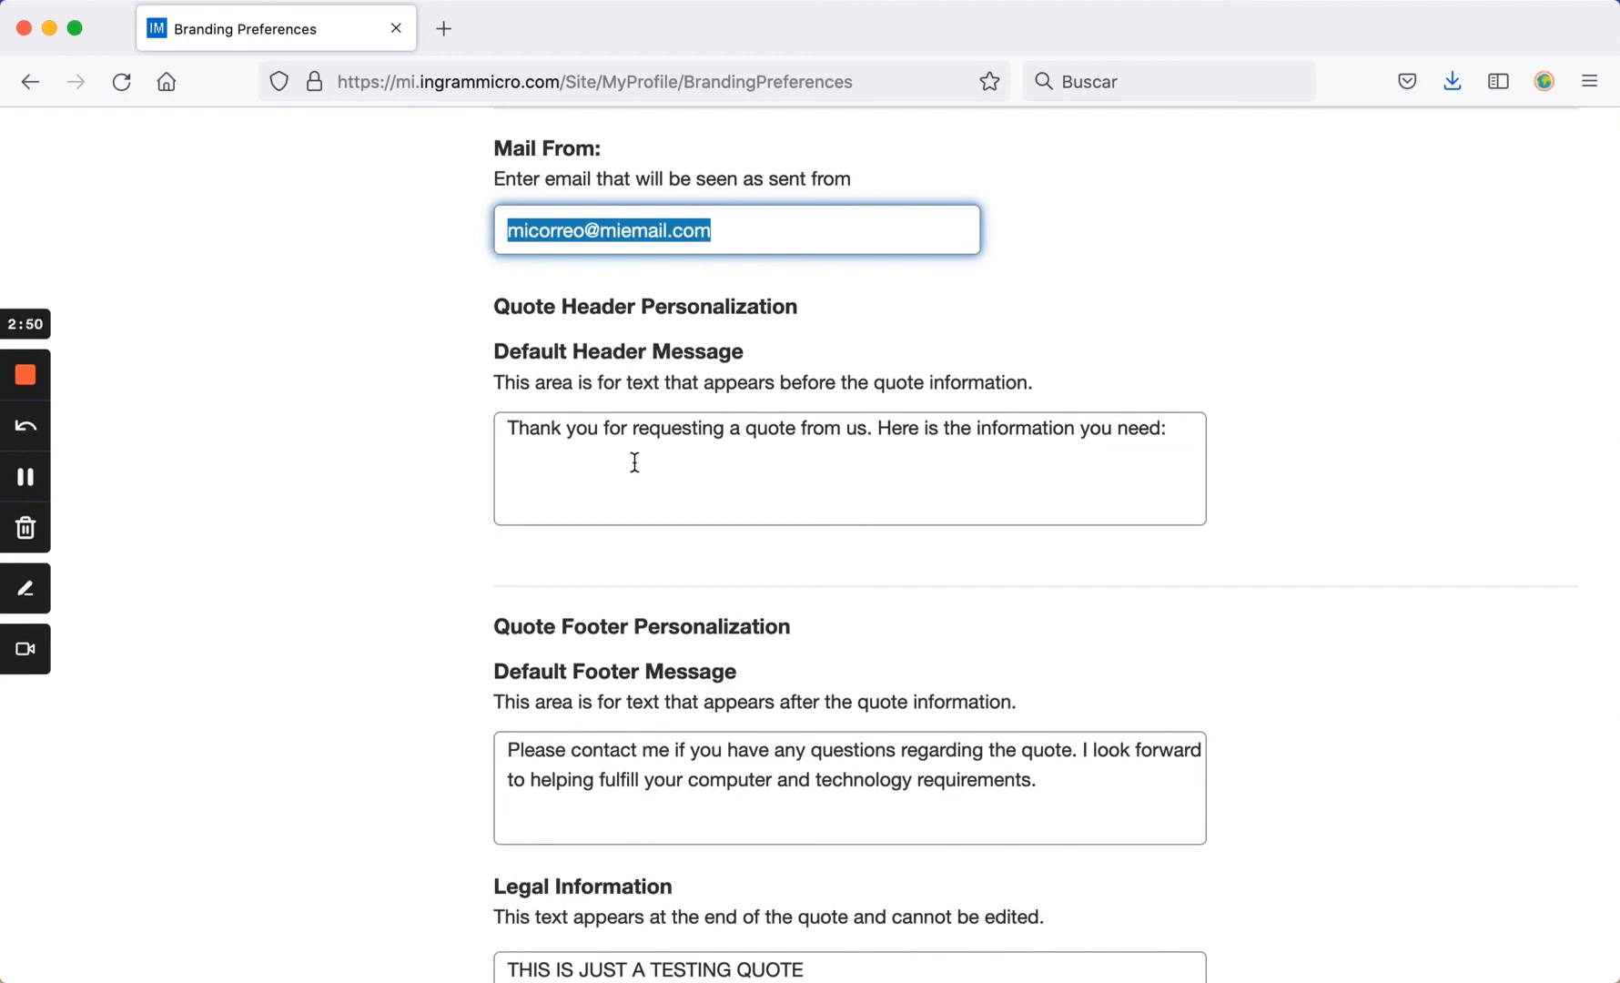
{"action": "scroll", "coordinate": [634, 462], "scroll_direction": "down", "scroll_amount": 2}
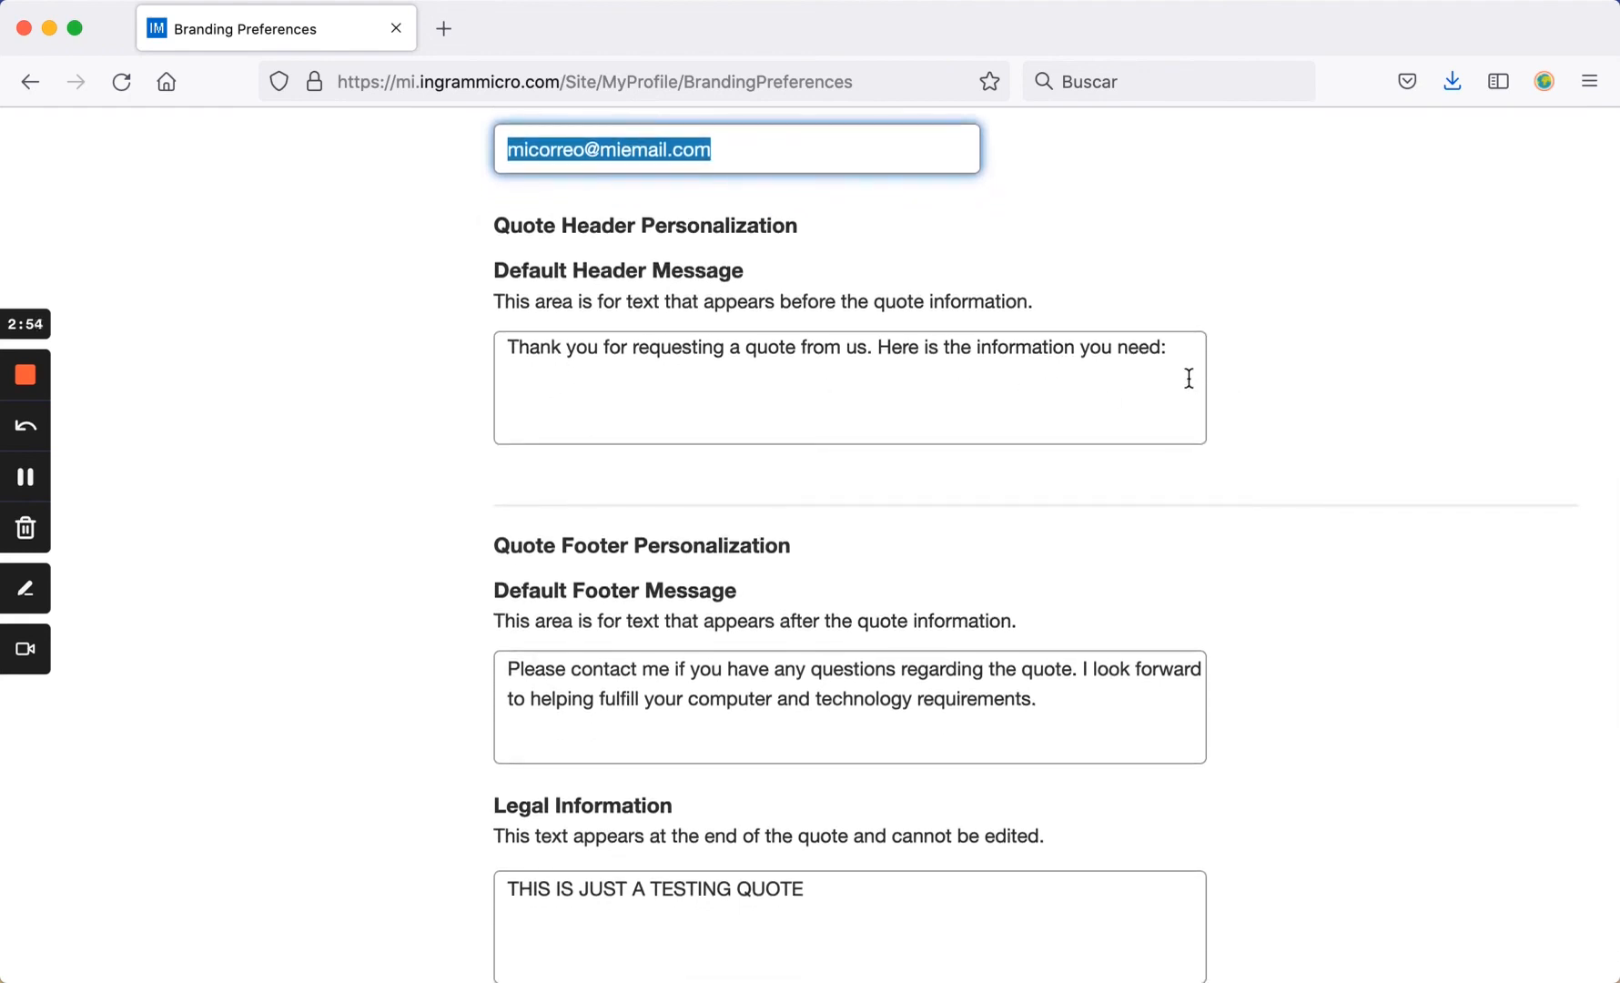
{"action": "scroll", "coordinate": [956, 724], "scroll_direction": "down", "scroll_amount": 1}
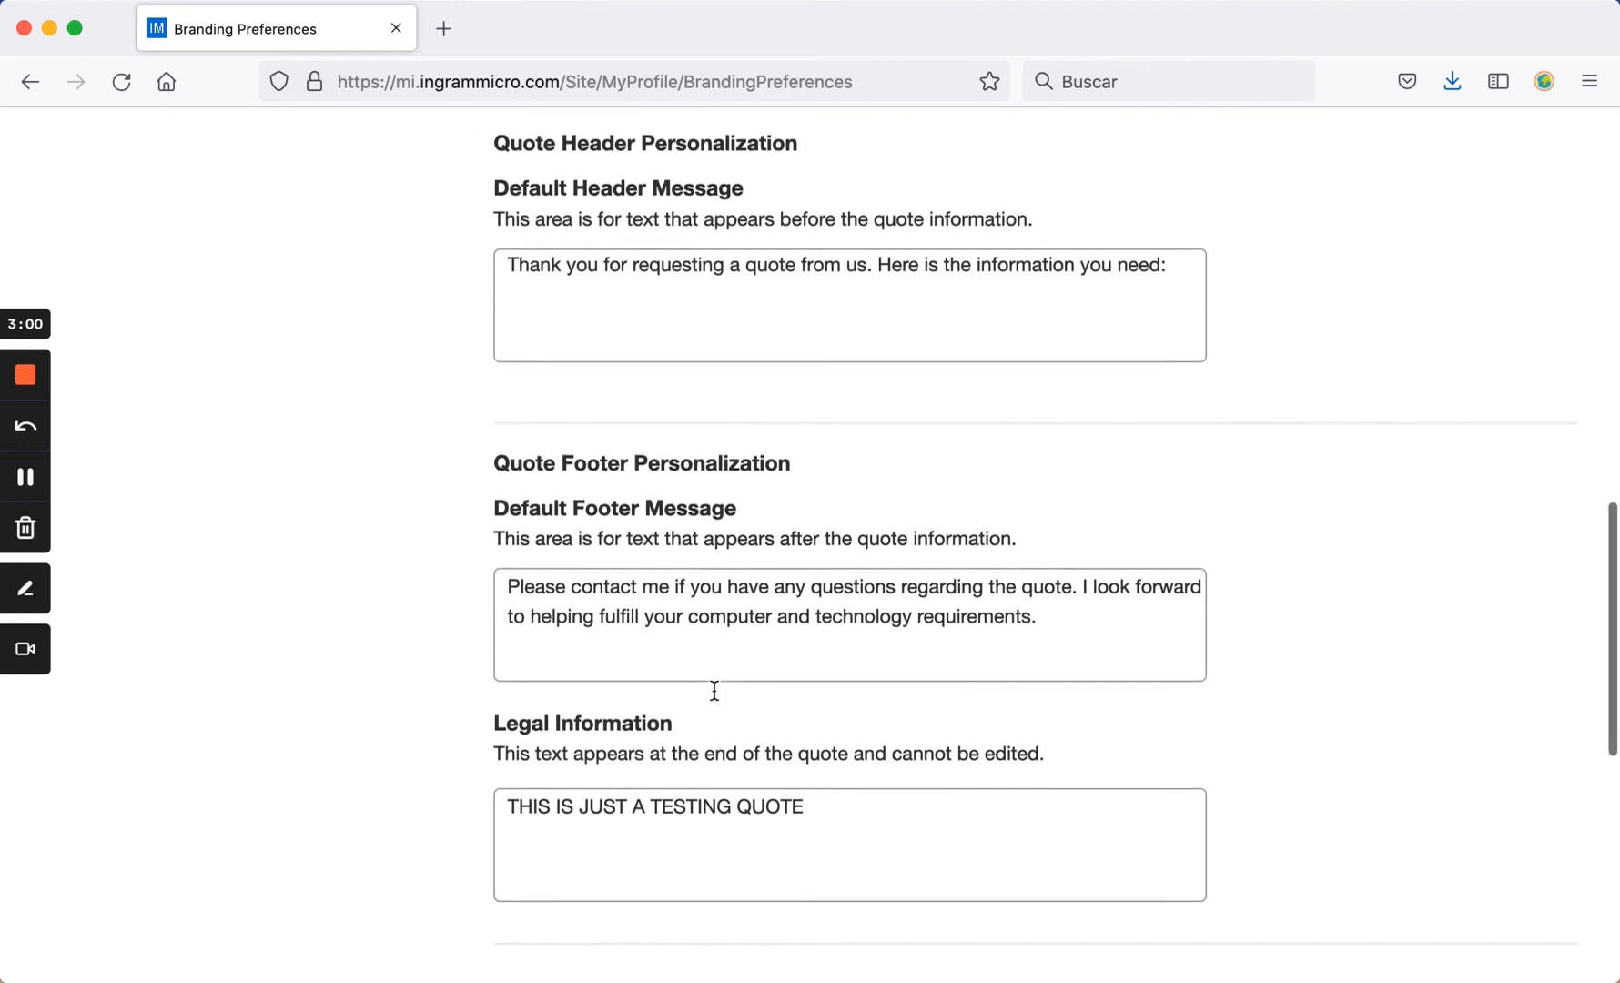
{"action": "scroll", "coordinate": [706, 631], "scroll_direction": "down", "scroll_amount": 3}
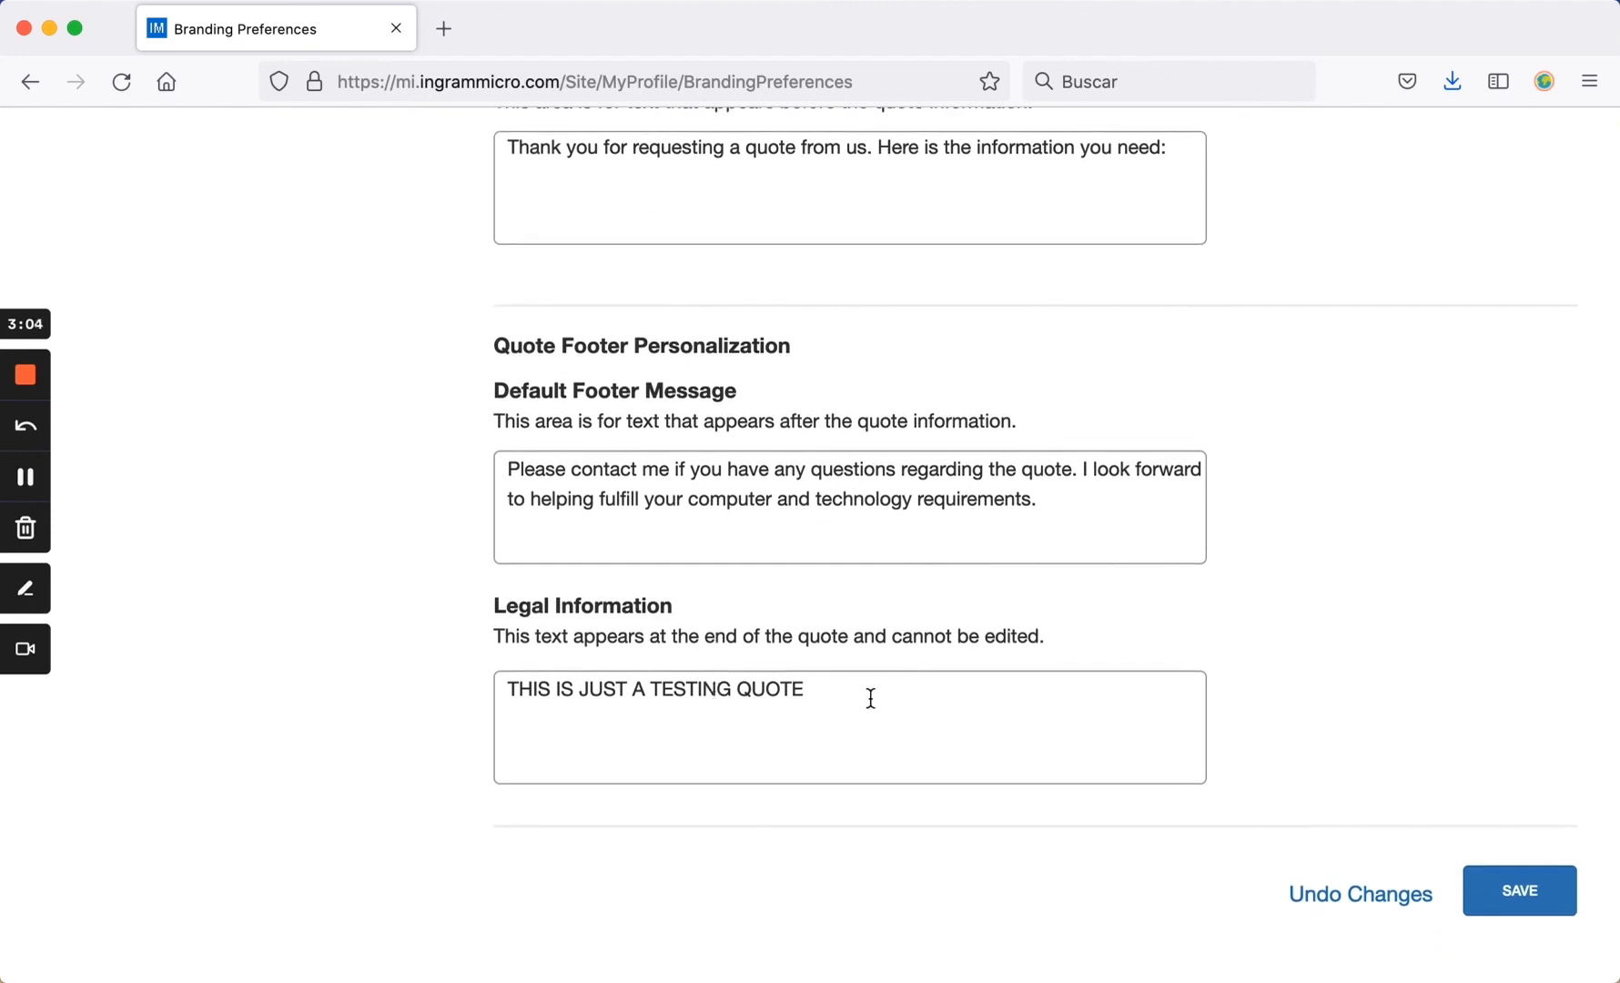
{"action": "left_click_drag", "start_coordinate": [836, 691], "coordinate": [498, 692]}
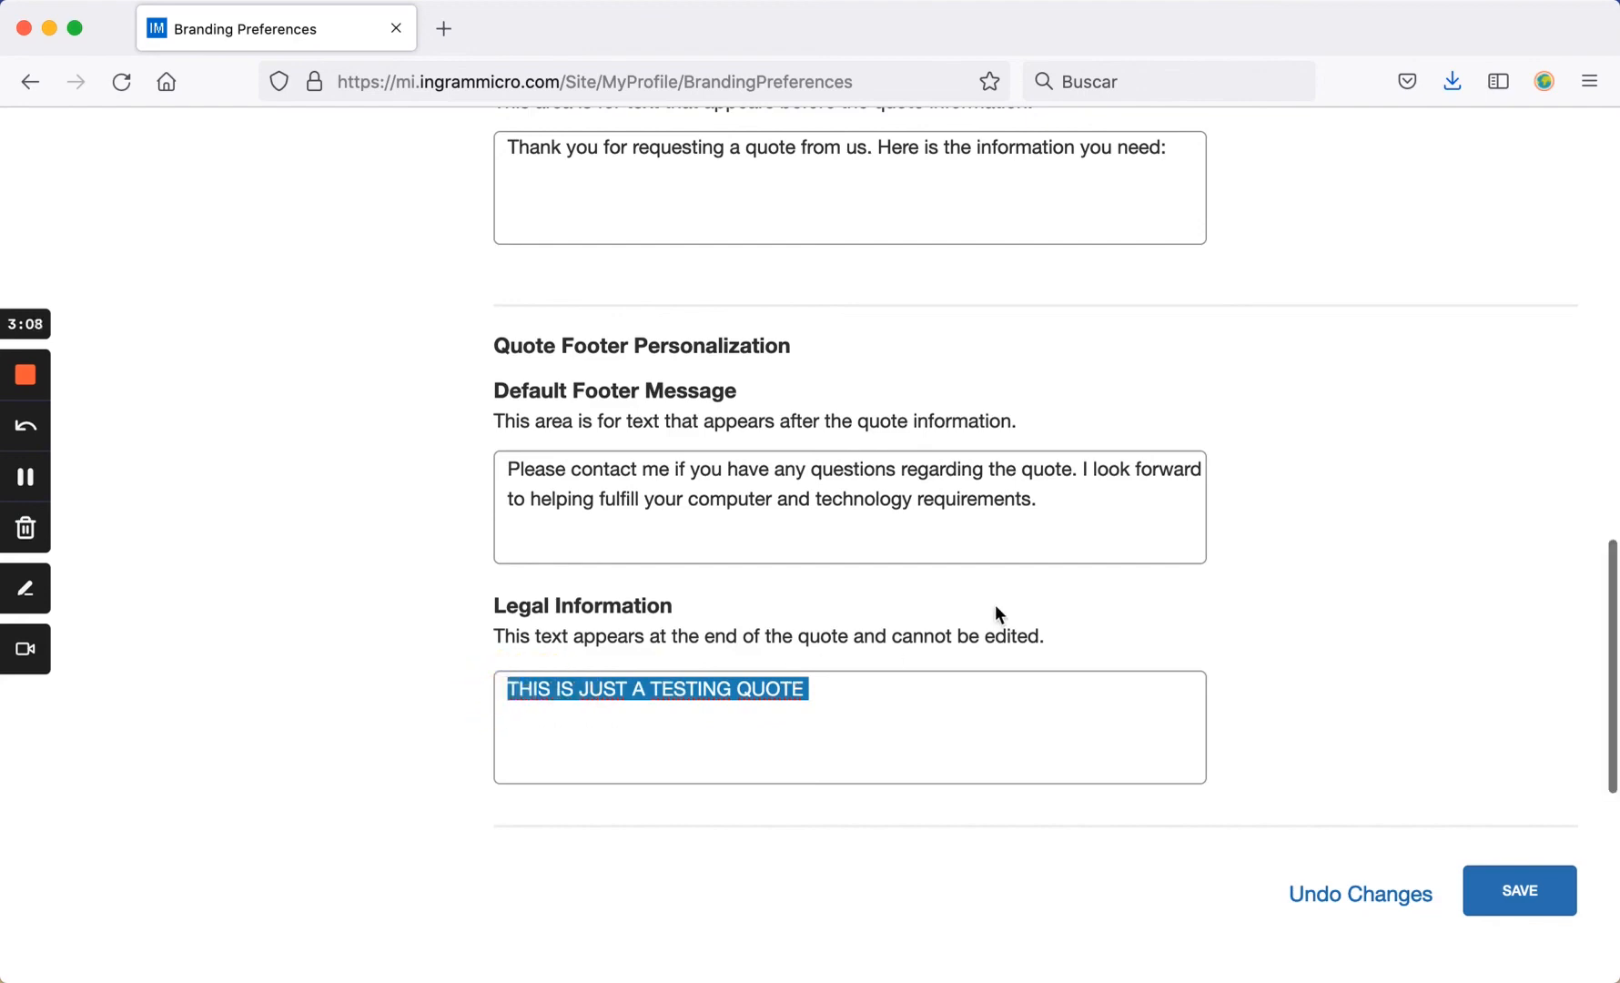
{"action": "scroll", "coordinate": [994, 604], "scroll_direction": "up", "scroll_amount": 1}
{"action": "scroll", "coordinate": [995, 604], "scroll_direction": "up", "scroll_amount": 2}
{"action": "scroll", "coordinate": [995, 604], "scroll_direction": "up", "scroll_amount": 1}
{"action": "scroll", "coordinate": [995, 604], "scroll_direction": "up", "scroll_amount": 2}
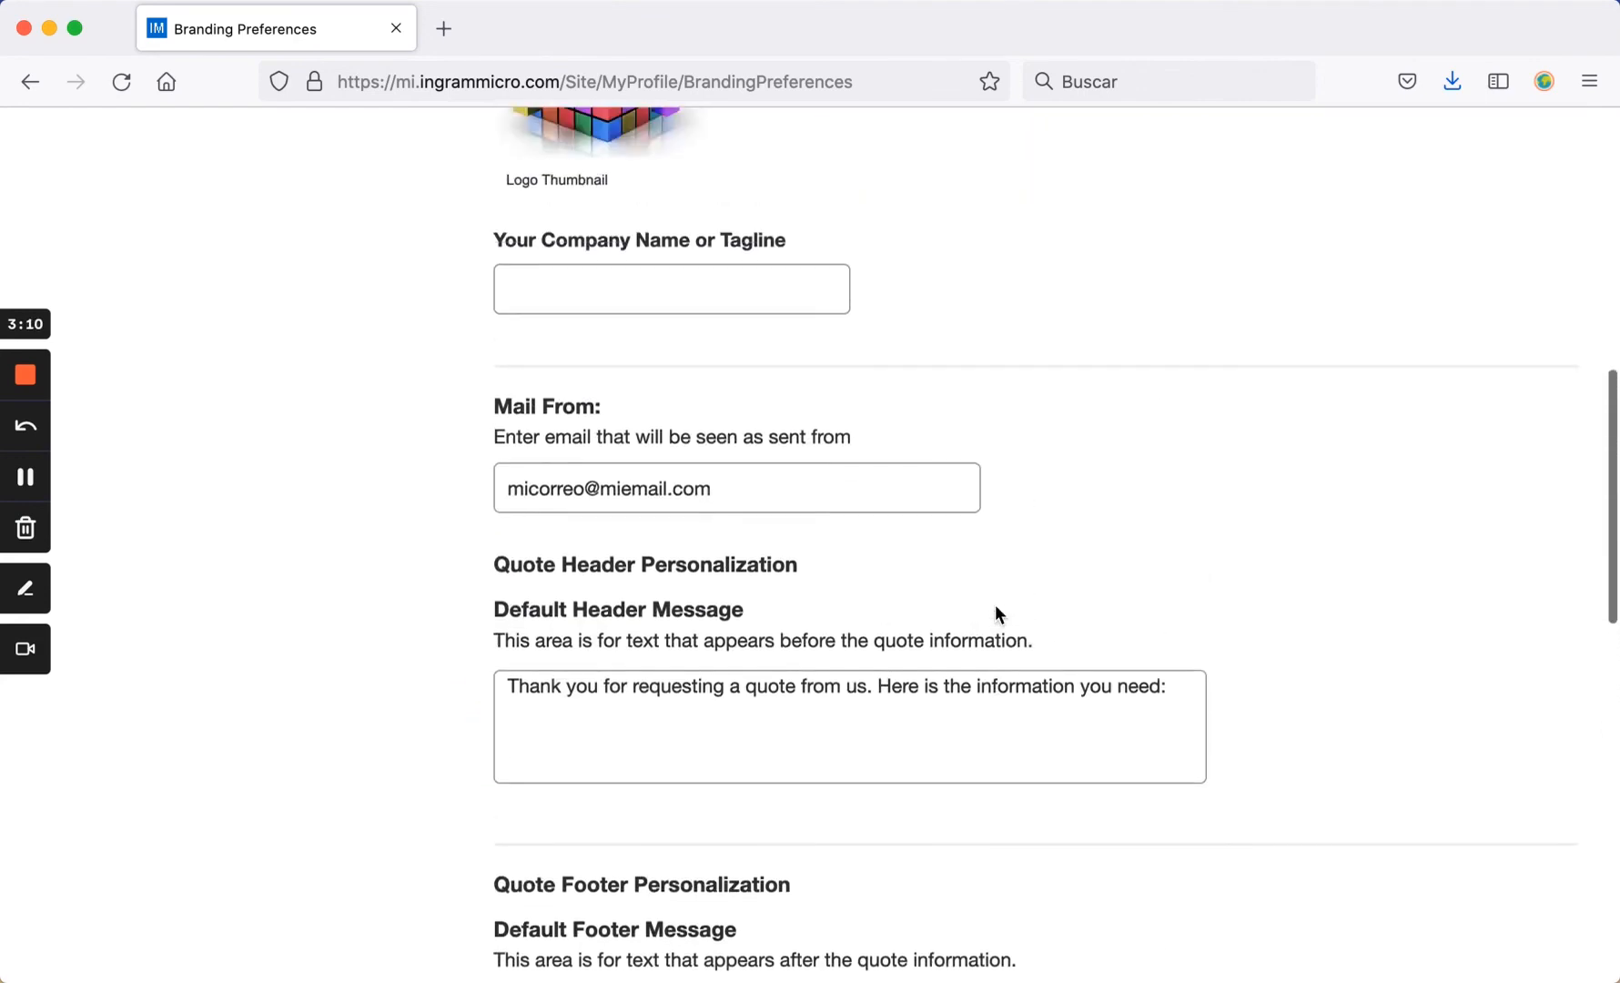
{"action": "scroll", "coordinate": [994, 605], "scroll_direction": "up", "scroll_amount": 2}
{"action": "scroll", "coordinate": [994, 604], "scroll_direction": "up", "scroll_amount": 3}
{"action": "scroll", "coordinate": [995, 604], "scroll_direction": "up", "scroll_amount": 1}
{"action": "scroll", "coordinate": [995, 604], "scroll_direction": "down", "scroll_amount": 1}
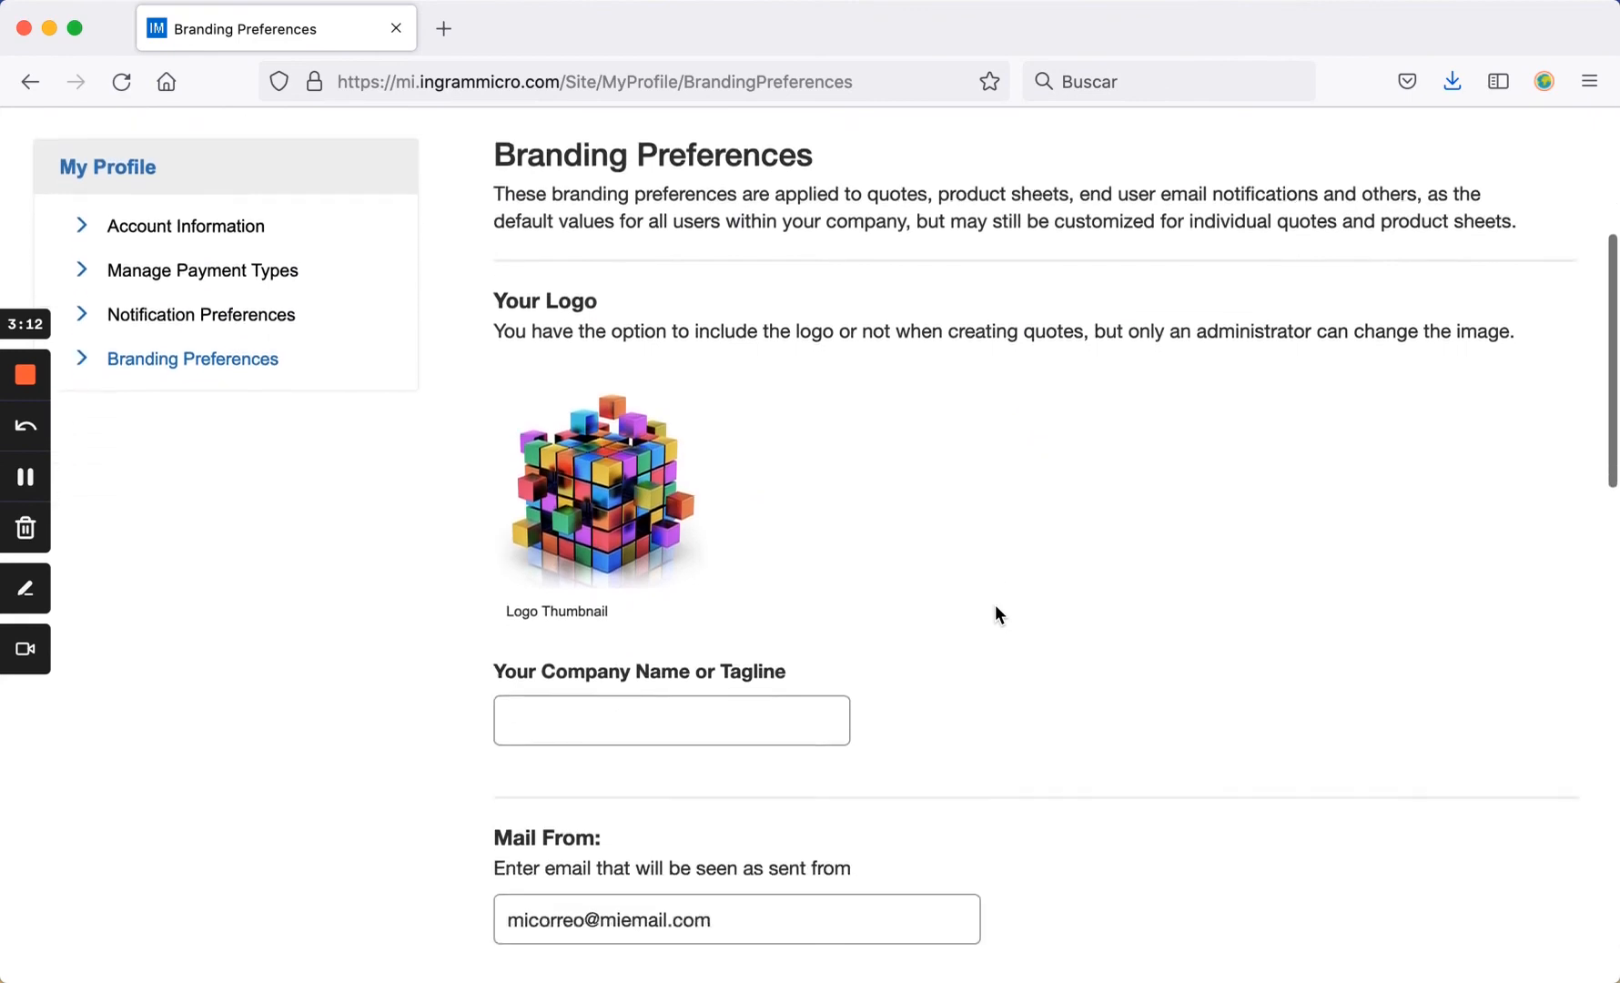
{"action": "scroll", "coordinate": [995, 604], "scroll_direction": "down", "scroll_amount": 5}
{"action": "scroll", "coordinate": [994, 604], "scroll_direction": "down", "scroll_amount": 3}
{"action": "scroll", "coordinate": [994, 604], "scroll_direction": "down", "scroll_amount": 1}
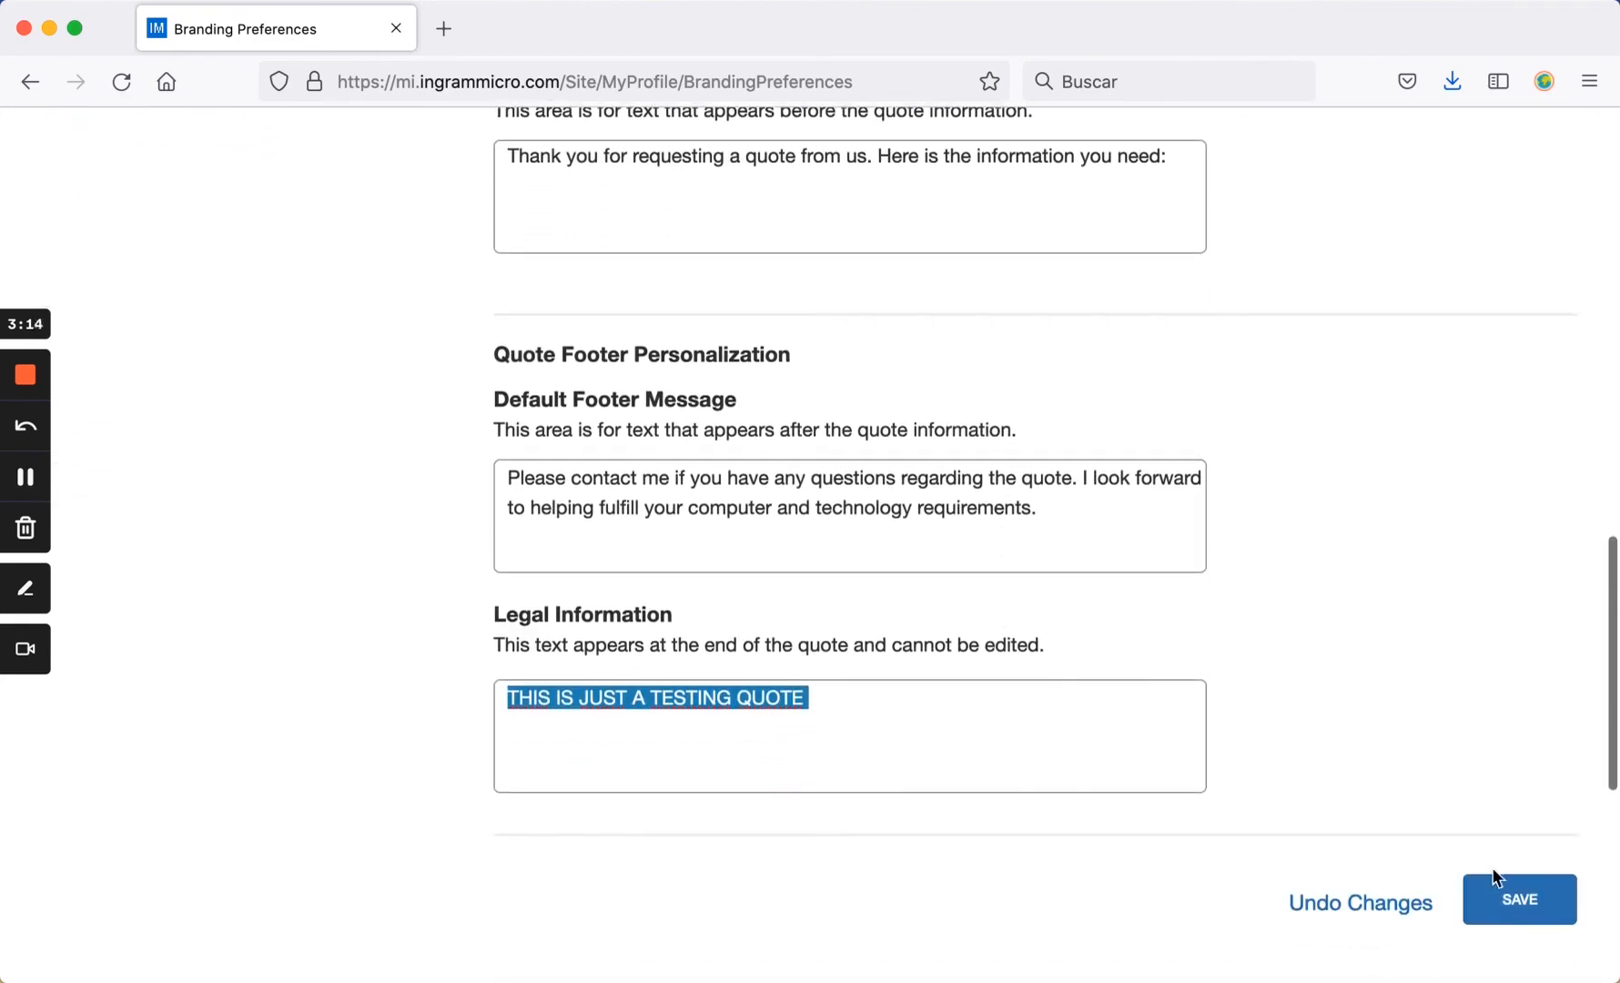
- Save the quote branding preferences on the My Profile page
{"action": "left_click", "coordinate": [1521, 909]}
{"action": "scroll", "coordinate": [1275, 557], "scroll_direction": "up", "scroll_amount": 2}
{"action": "scroll", "coordinate": [1276, 556], "scroll_direction": "up", "scroll_amount": 2}
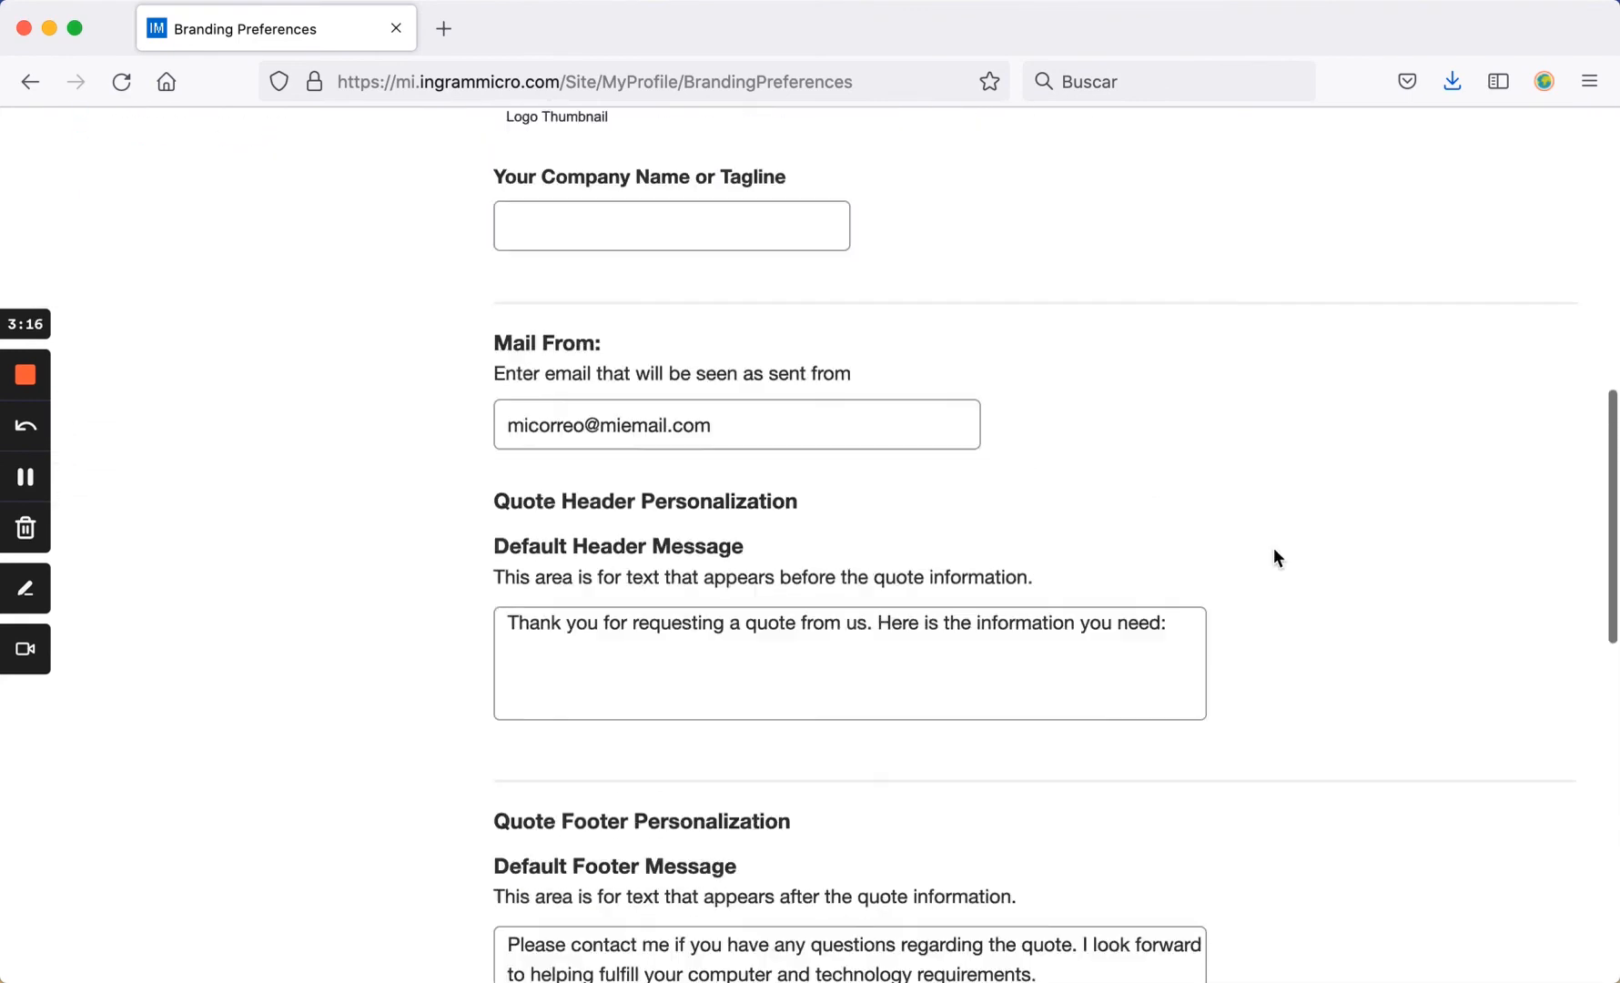
{"action": "scroll", "coordinate": [1276, 557], "scroll_direction": "up", "scroll_amount": 3}
{"action": "scroll", "coordinate": [1275, 557], "scroll_direction": "up", "scroll_amount": 3}
{"action": "scroll", "coordinate": [1276, 557], "scroll_direction": "up", "scroll_amount": 1}
{"action": "scroll", "coordinate": [1275, 557], "scroll_direction": "up", "scroll_amount": 2}
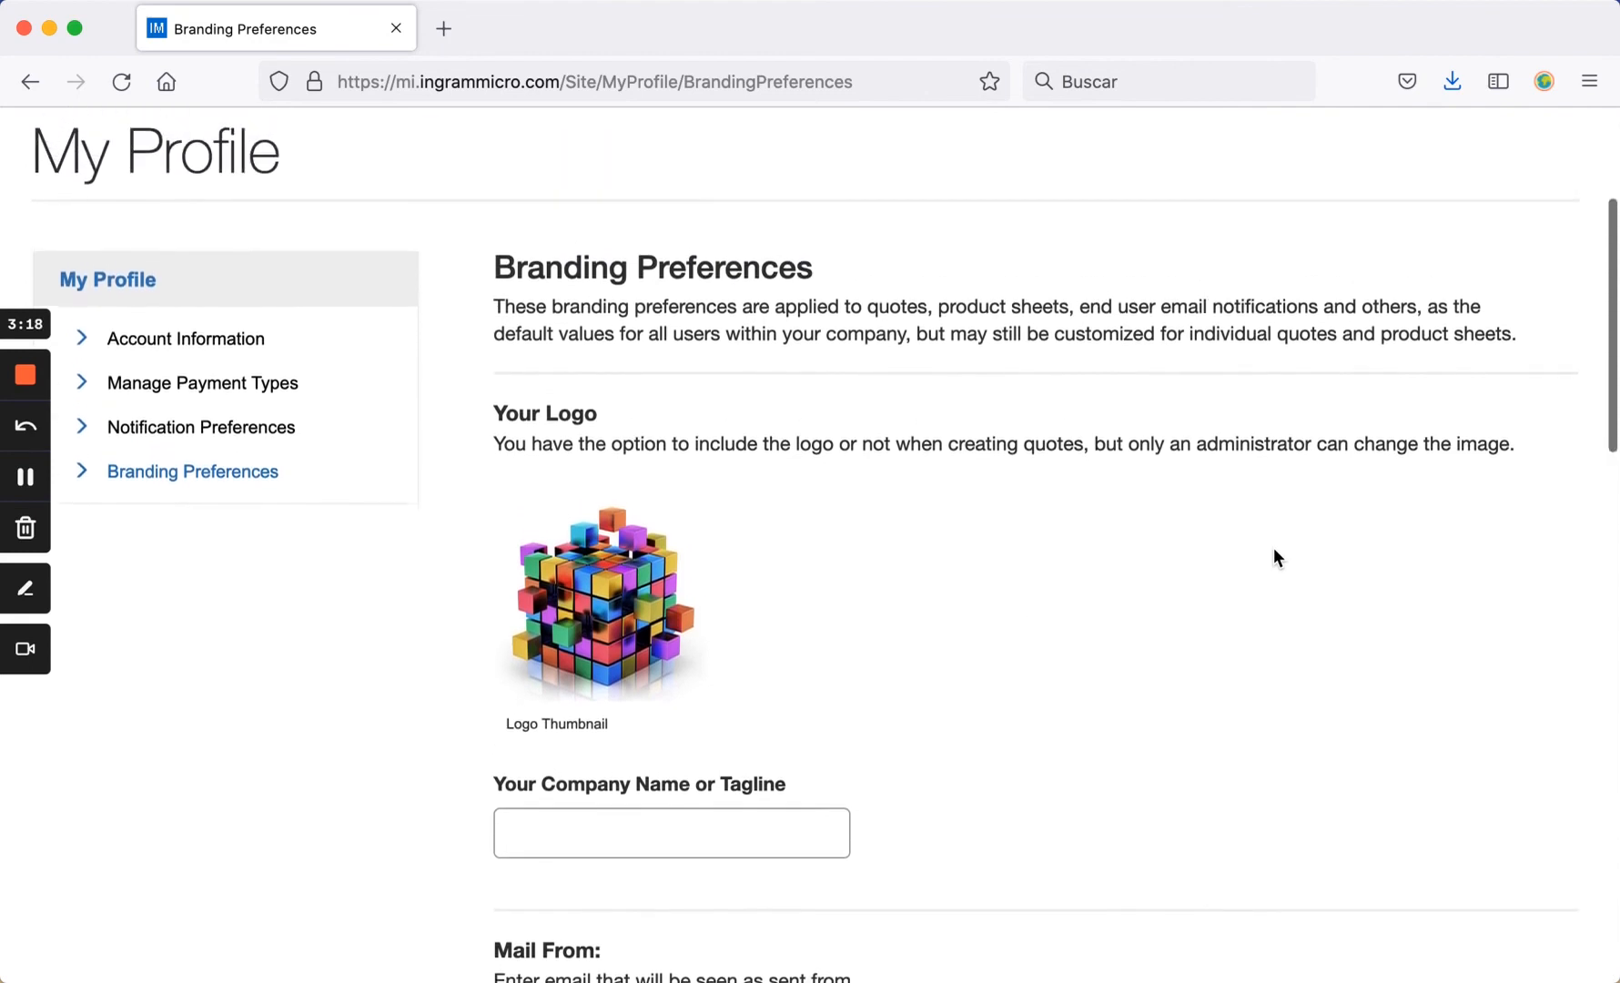
{"action": "scroll", "coordinate": [1276, 557], "scroll_direction": "up", "scroll_amount": 2}
{"action": "scroll", "coordinate": [1273, 547], "scroll_direction": "up", "scroll_amount": 2}
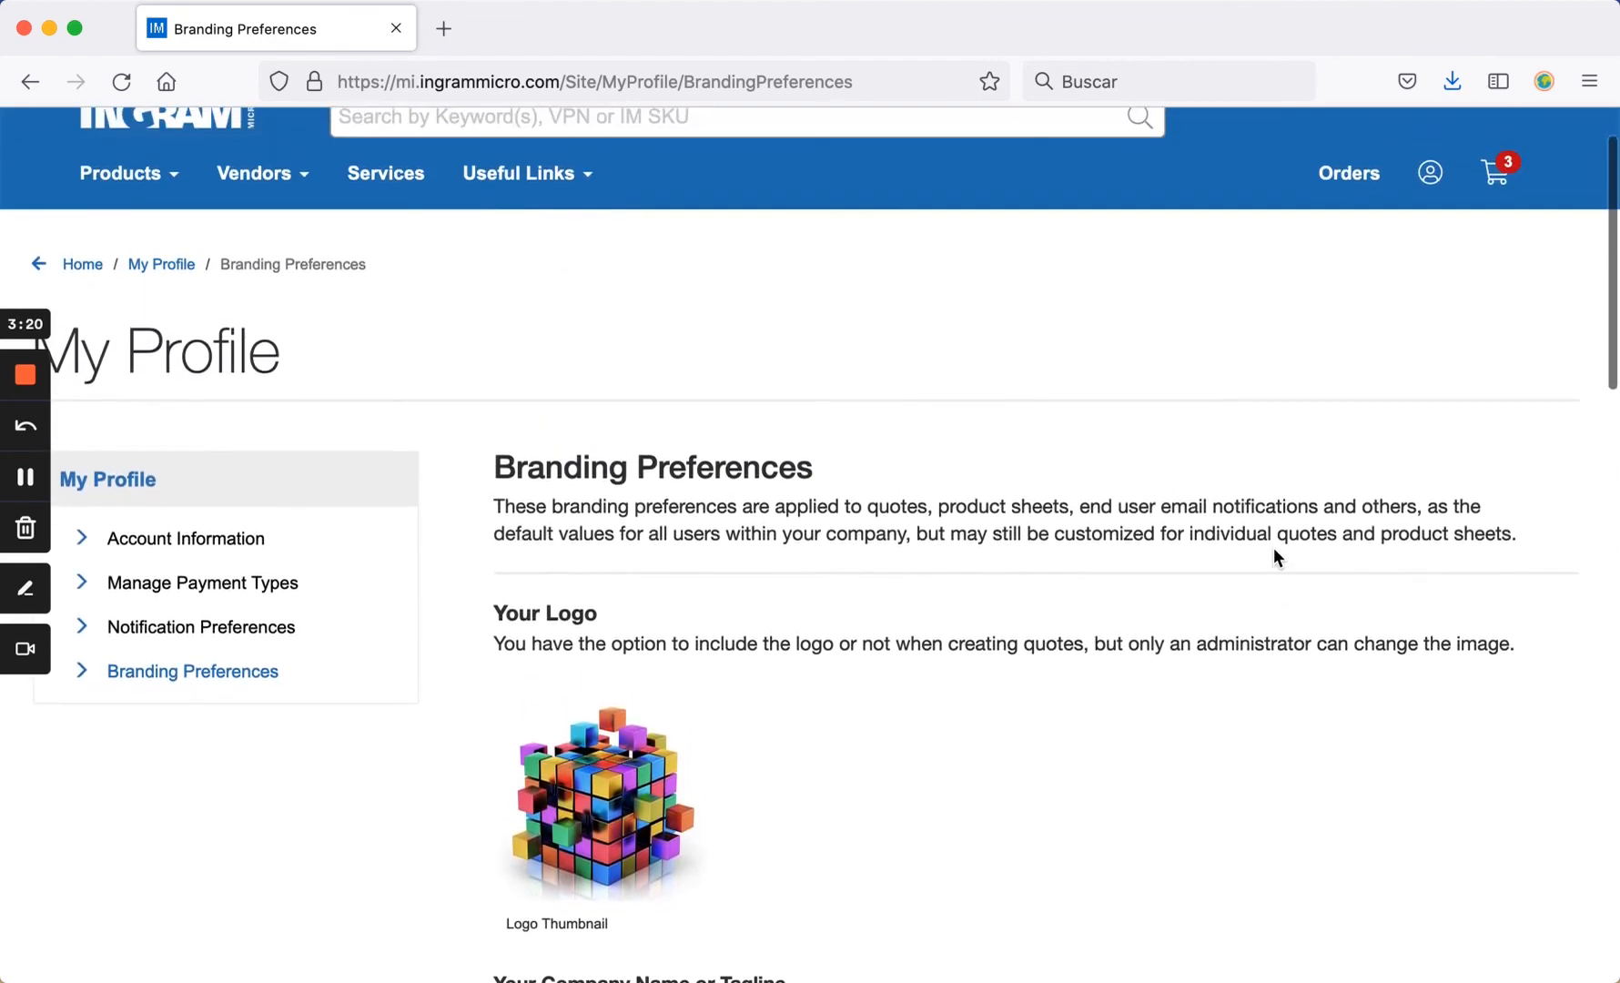
{"action": "scroll", "coordinate": [1273, 547], "scroll_direction": "up", "scroll_amount": 1}
{"action": "scroll", "coordinate": [1273, 547], "scroll_direction": "up", "scroll_amount": 1}
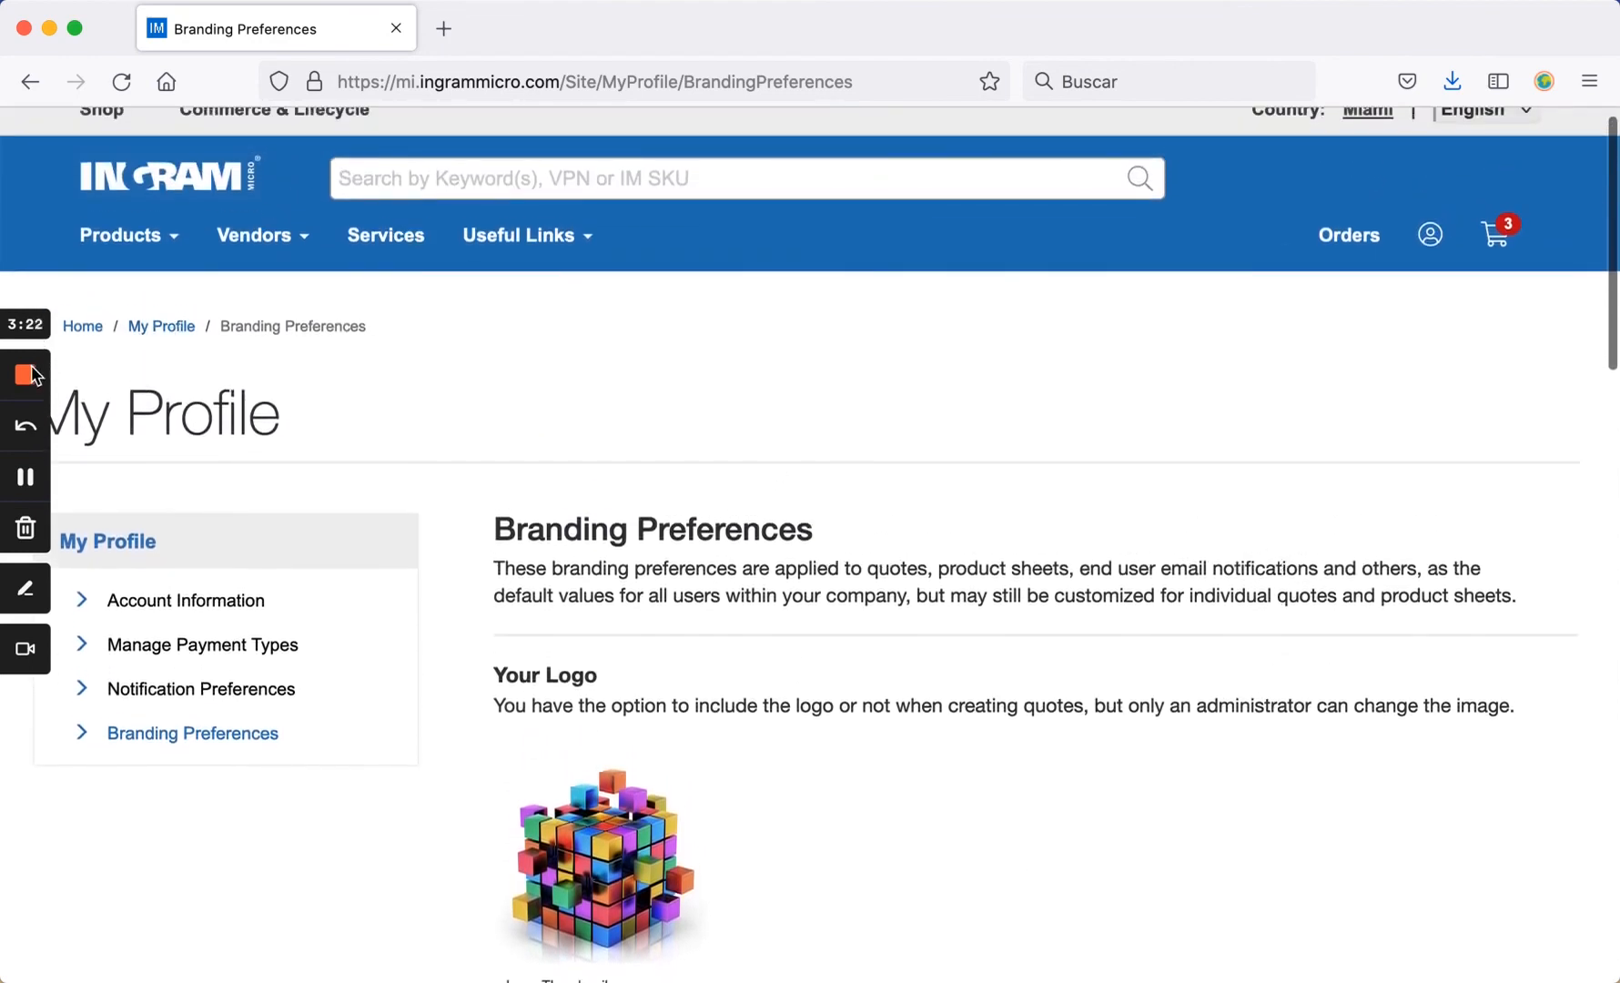